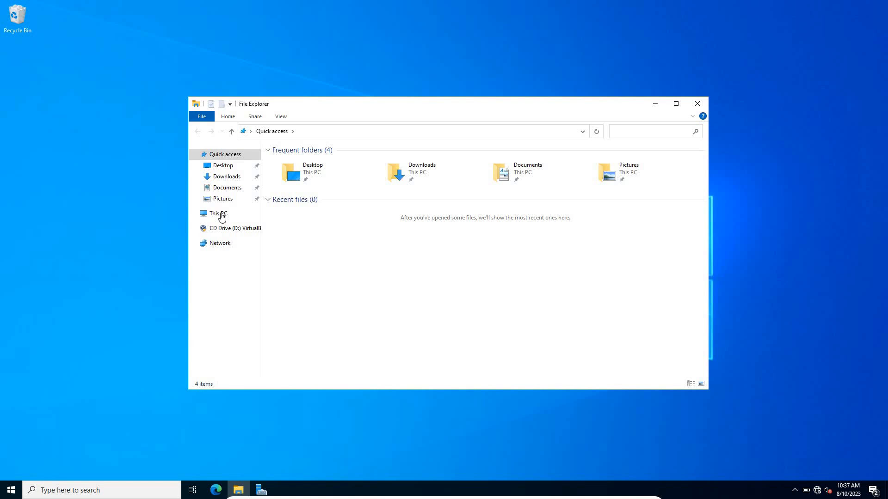
Step: Run Setup as administrator from the System Center Operations Manager folder on drive C and start the installation
click(221, 216)
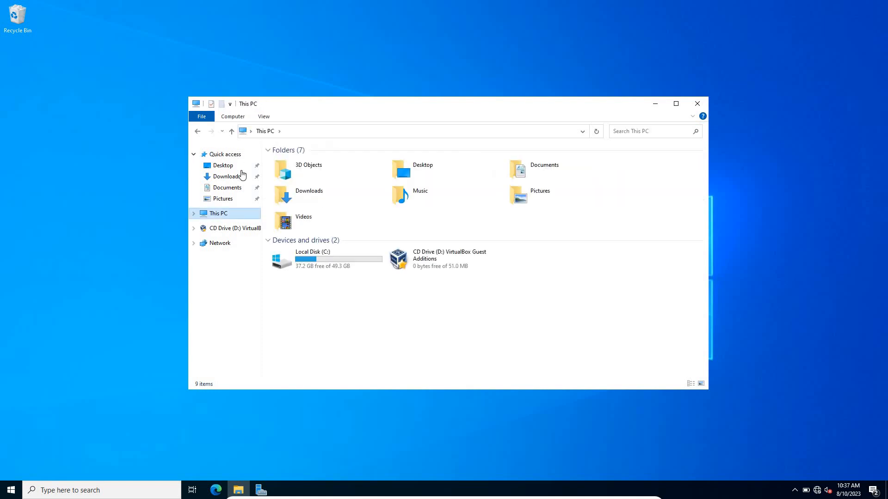
double_click(305, 258)
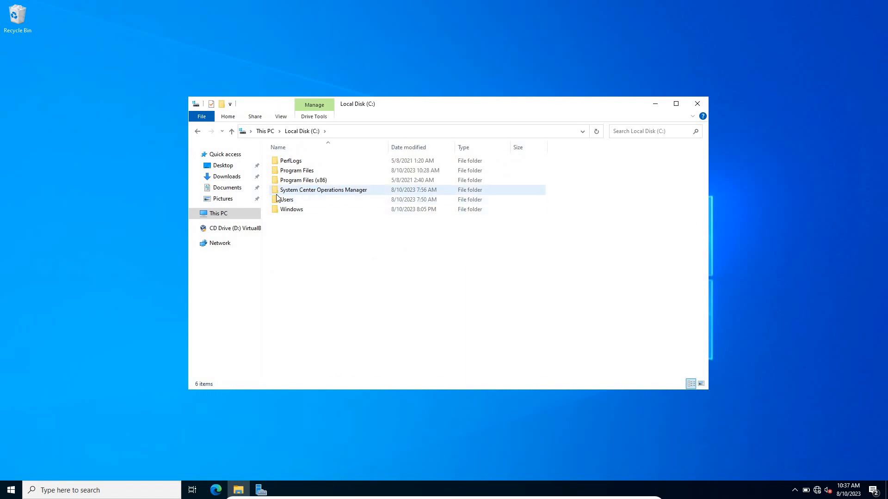
double_click(305, 191)
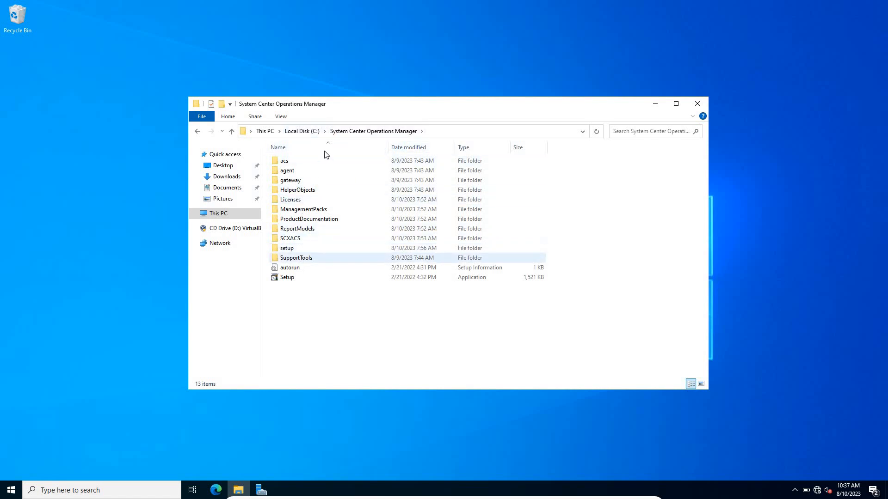
right_click(294, 279)
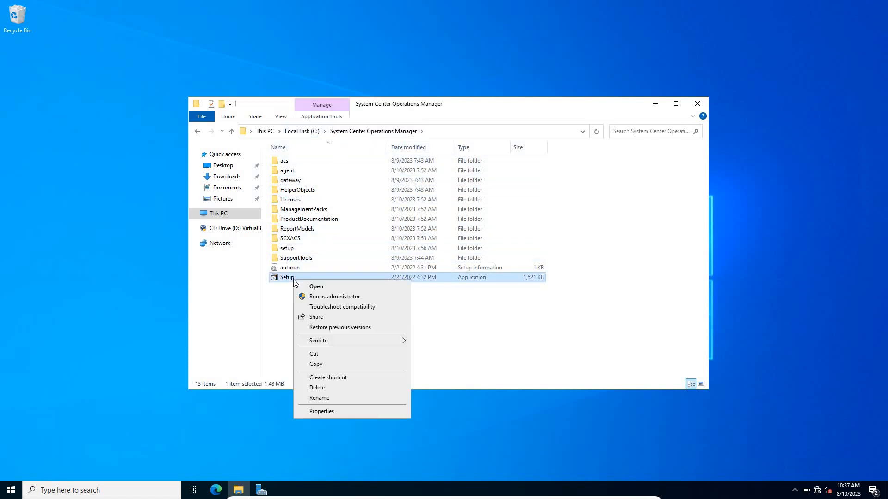
click(327, 300)
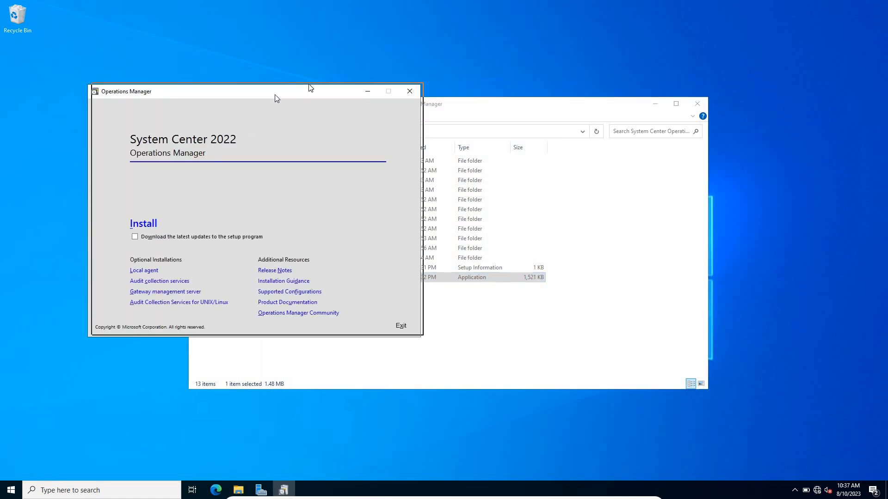
drag(307, 90, 345, 78)
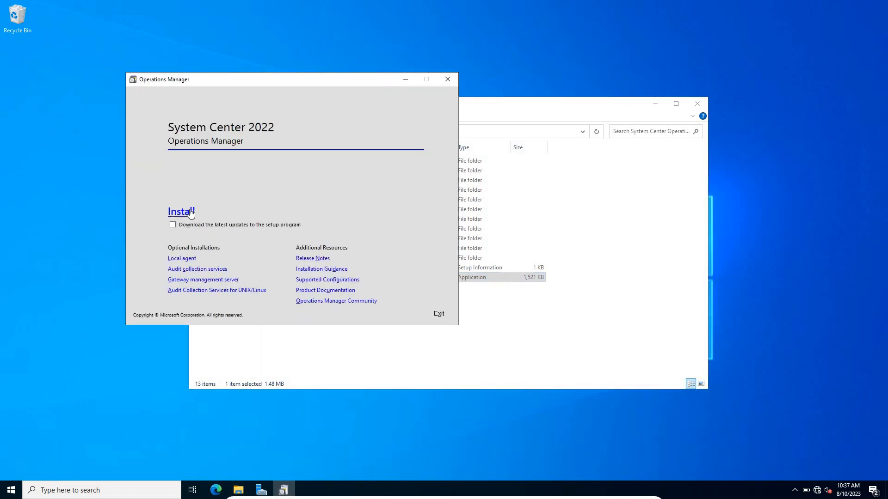
click(191, 213)
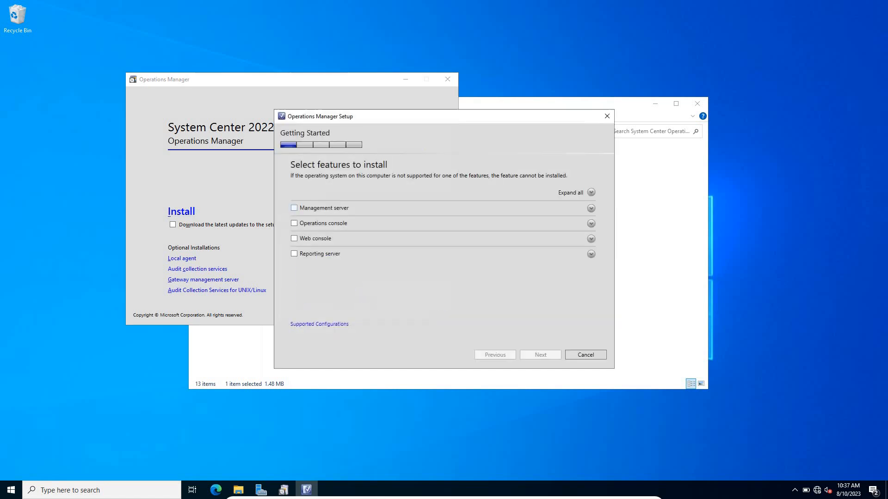
Step: Select the Management server and Operations console features for installation and continue
click(295, 209)
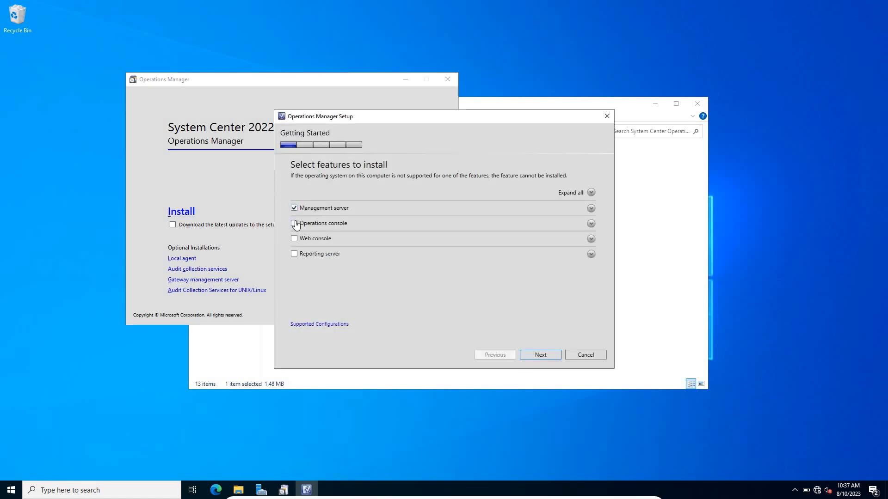
click(295, 224)
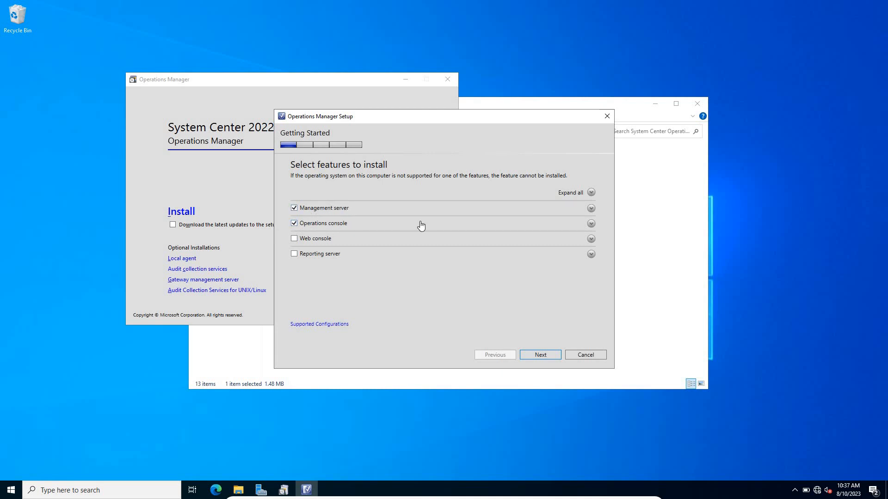
click(536, 355)
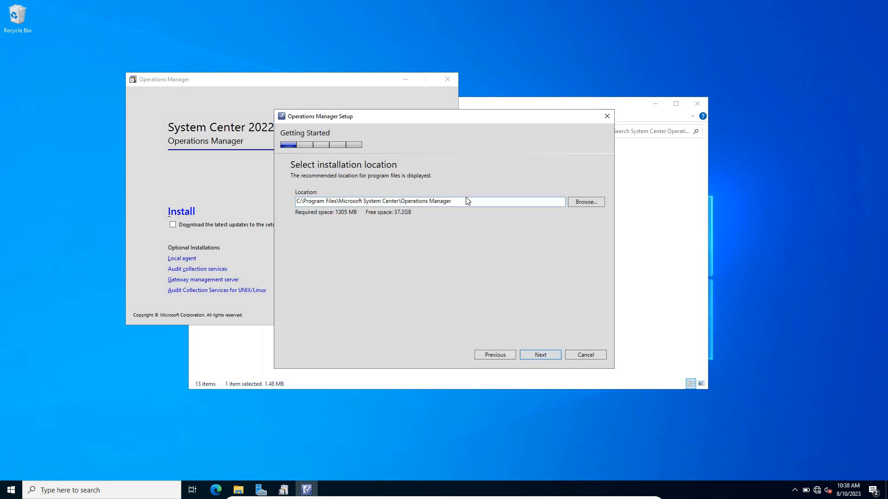
Step: Keep the default installation location C:\Program Files\Microsoft System Center\Operations Manager and proceed past the prerequisites check
drag(468, 201, 231, 197)
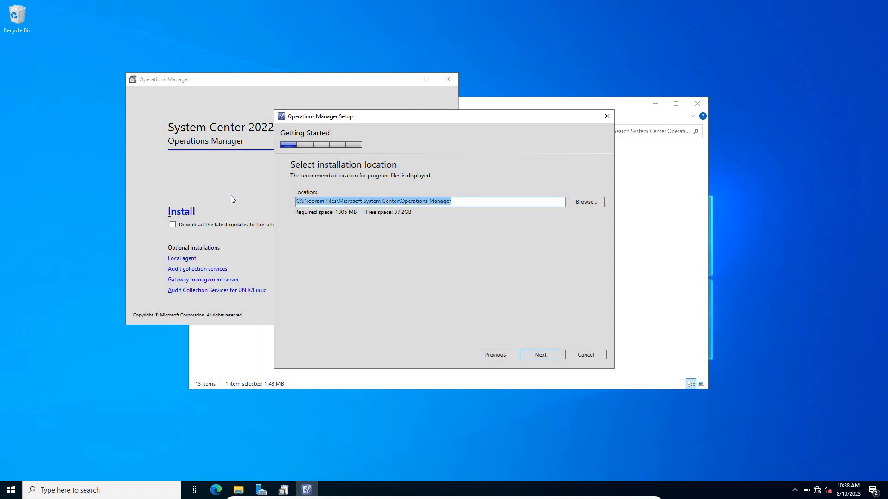
drag(455, 202, 287, 202)
click(301, 202)
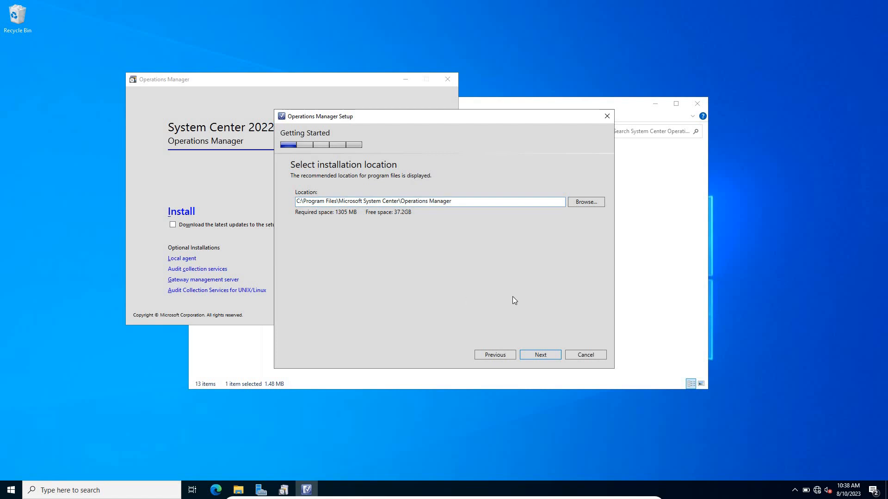
click(537, 355)
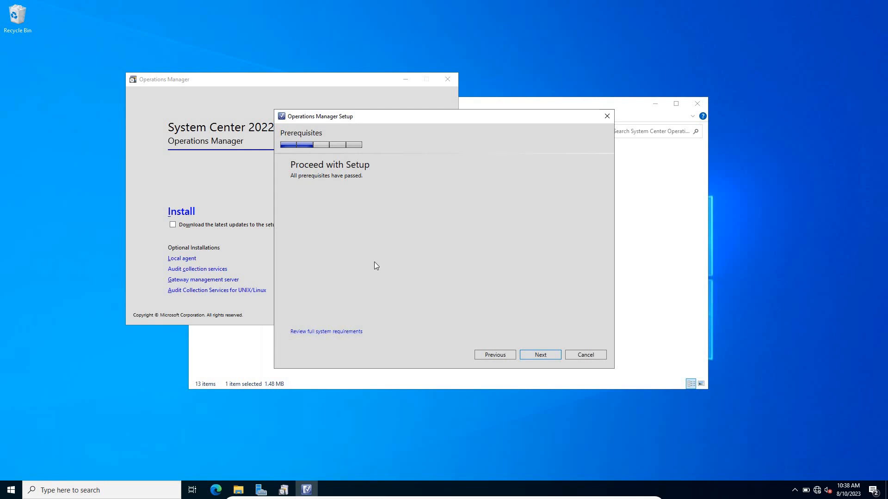
click(542, 355)
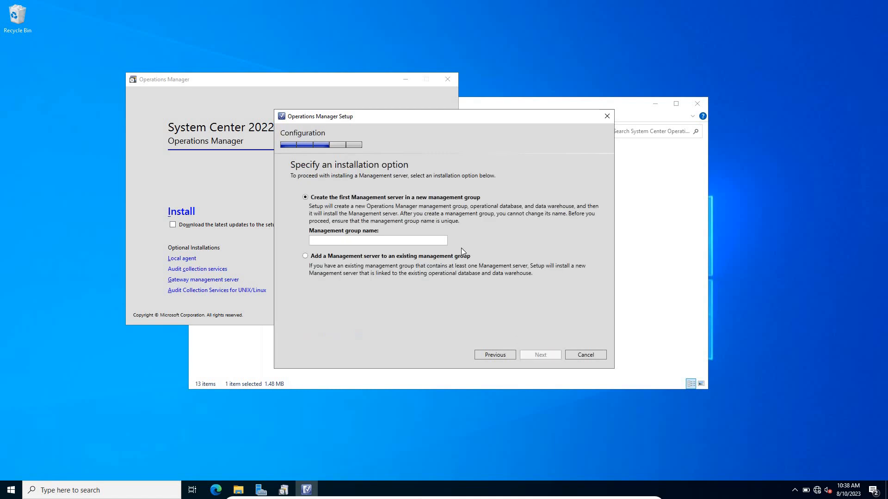
Step: Name the new management group SCOM-MGMT and accept the license terms
click(378, 243)
text(SCOM)
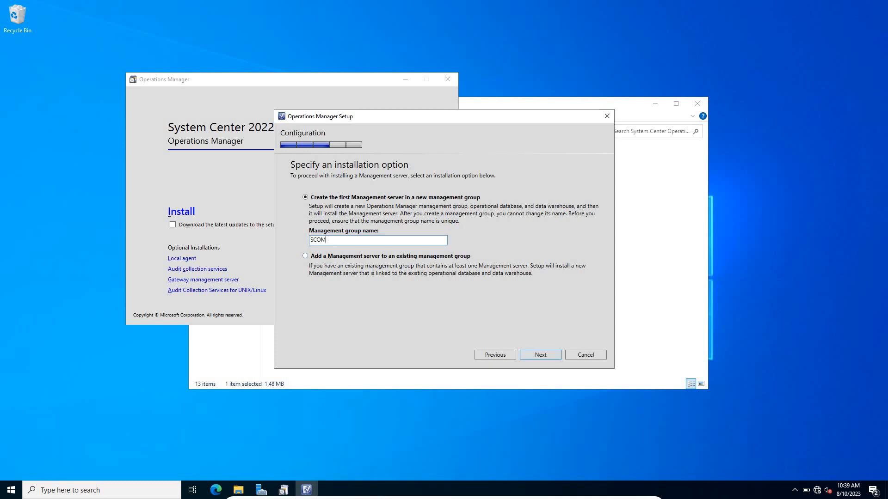
text(-MGMT)
key(Return)
click(377, 320)
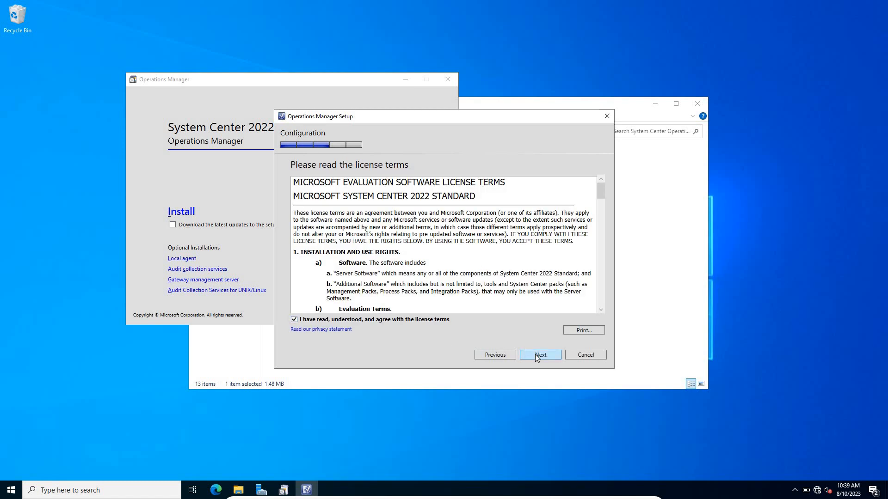
click(535, 354)
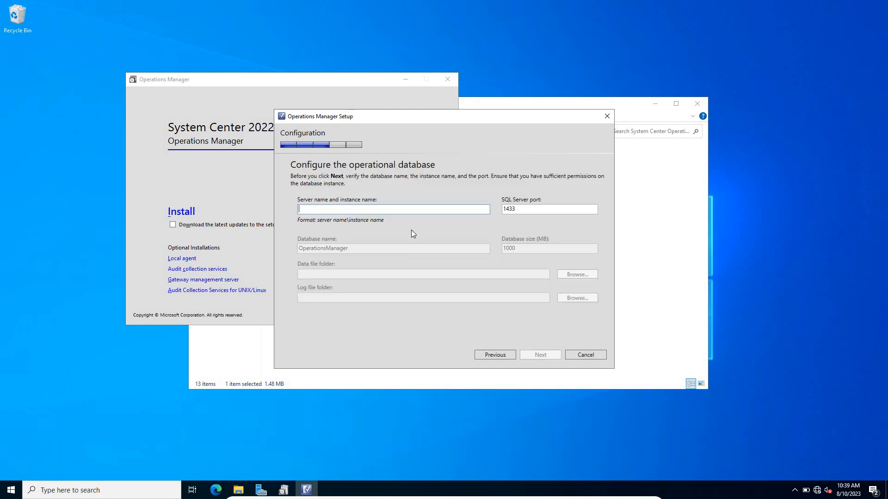
Step: Configure the operational database and a new data warehouse database on server scom-sql, keeping the default names, sizes, port and folders
text(scom-sql)
key(Tab)
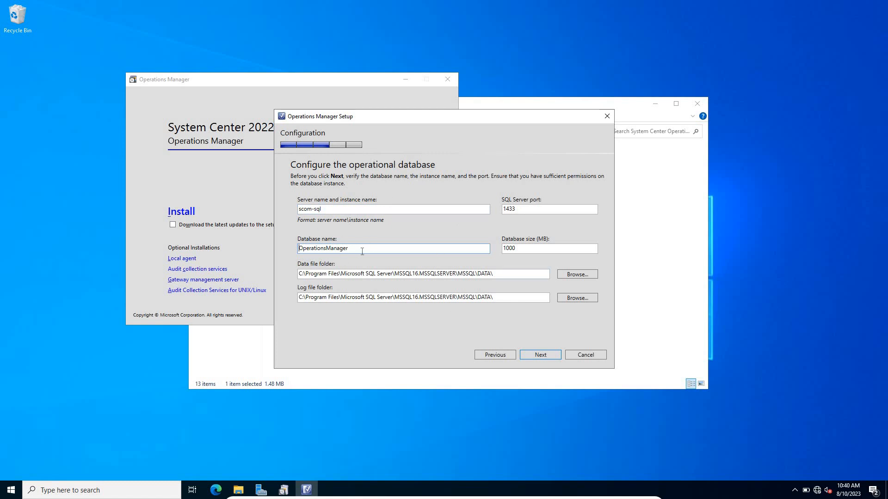
drag(357, 248, 320, 238)
click(533, 355)
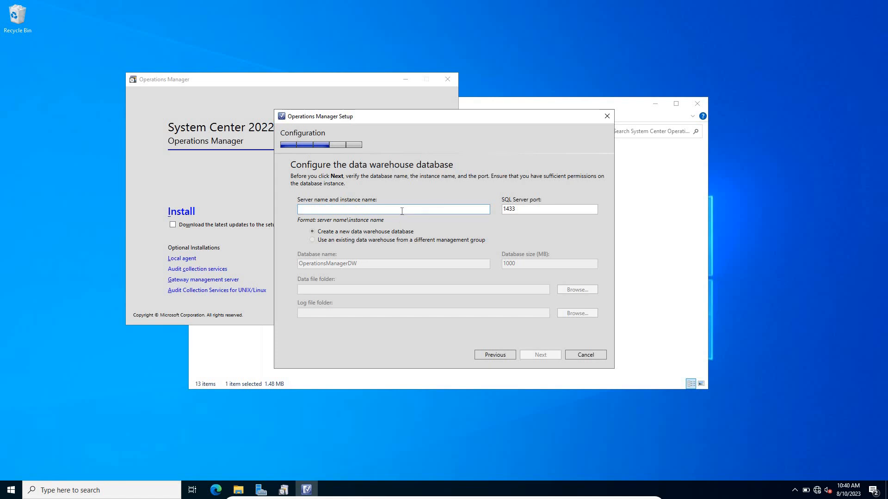
text(scom-sql)
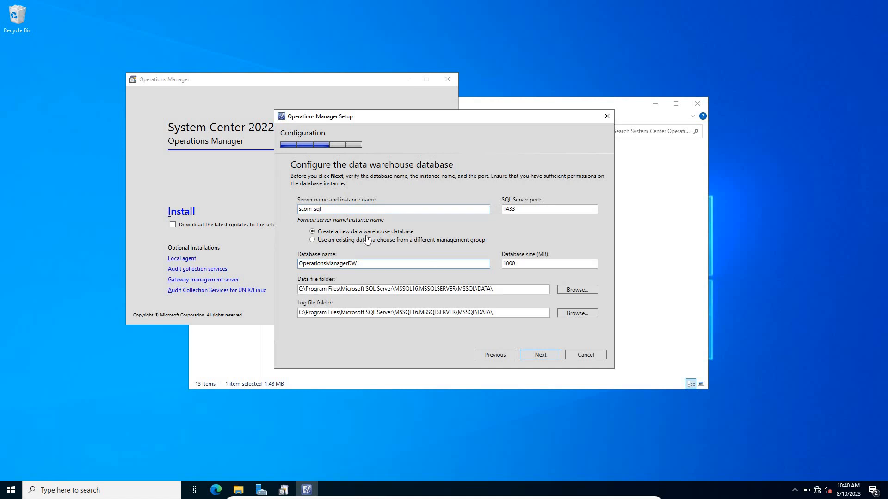
click(541, 354)
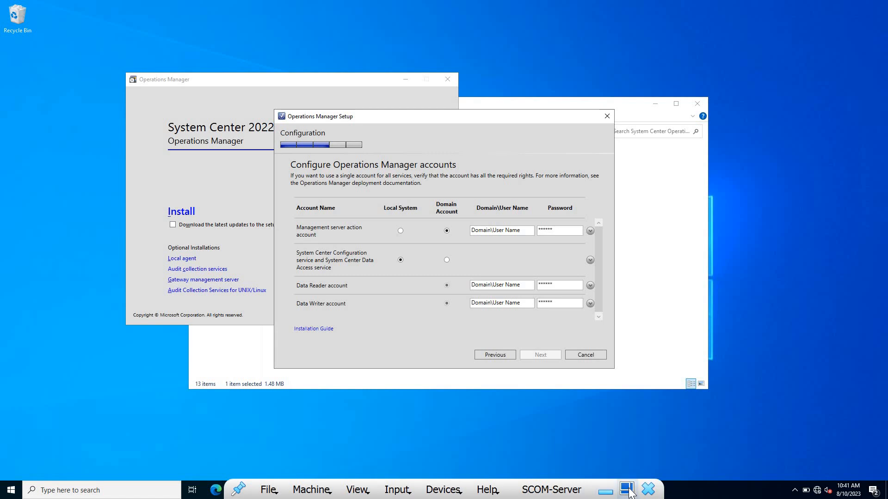
Step: Switch to the virtual machine with Server Manager and open the webos3.o Users container in Active Directory Users and Computers
click(627, 489)
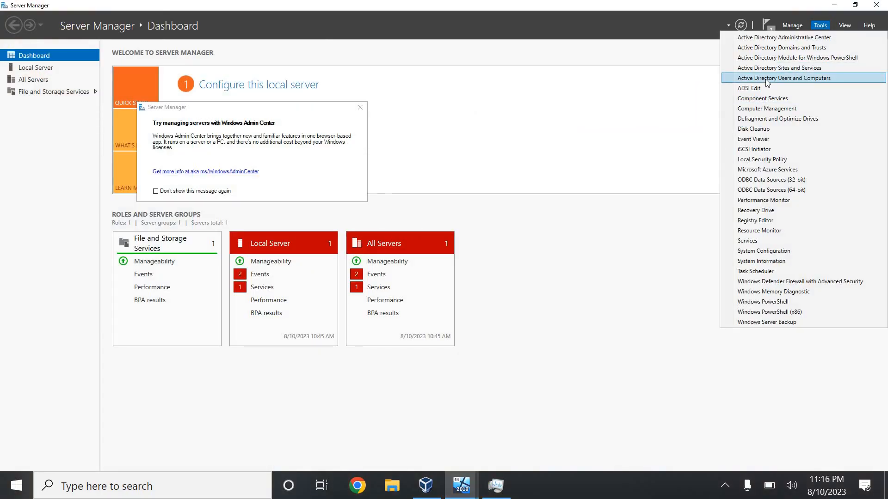
click(768, 81)
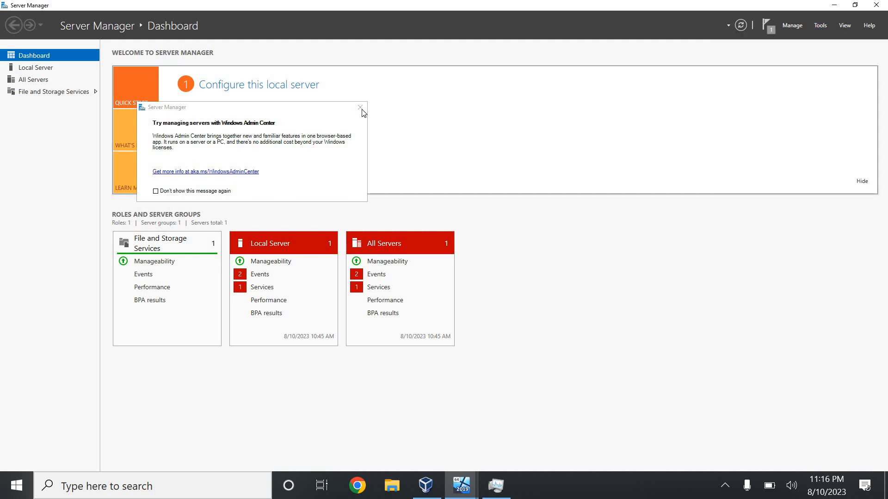
click(361, 108)
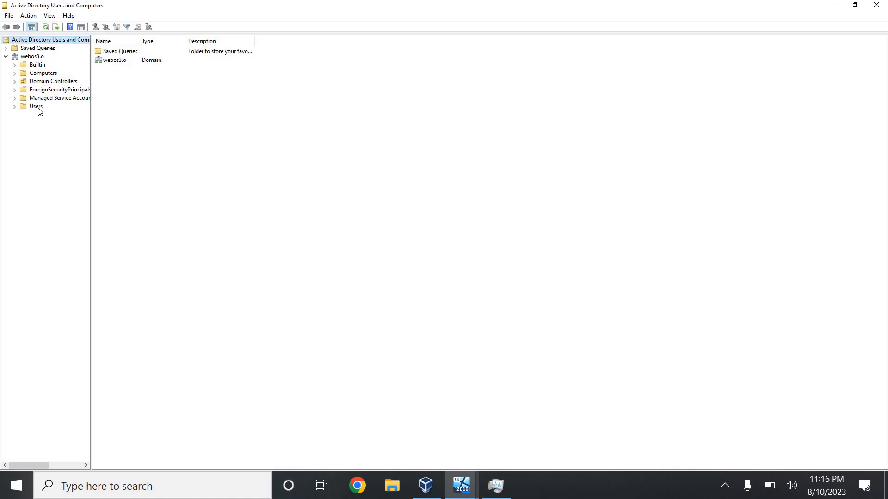
click(37, 107)
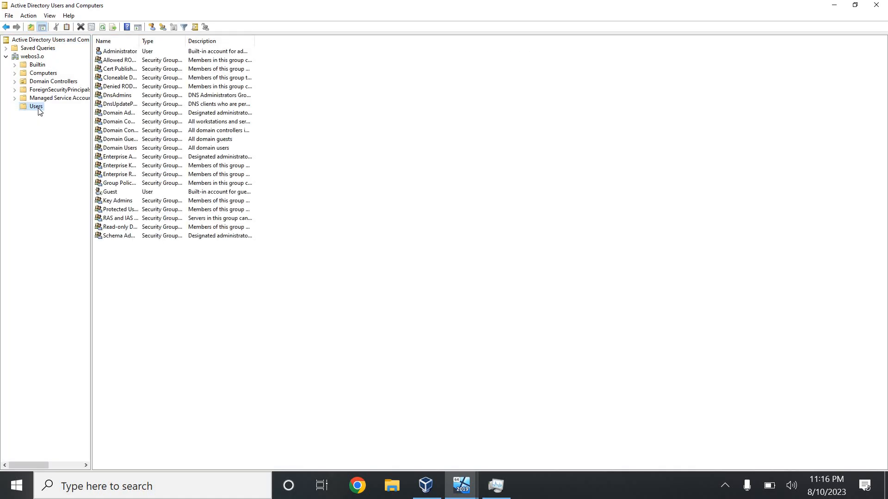
Step: Start a new user in the Users container with first name SCOM and last name MSAA
right_click(301, 133)
mouse_move(368, 159)
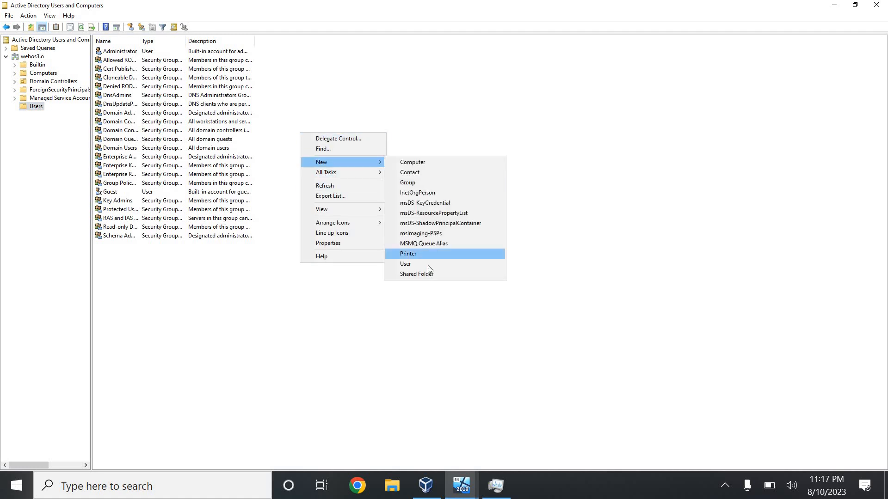
click(426, 264)
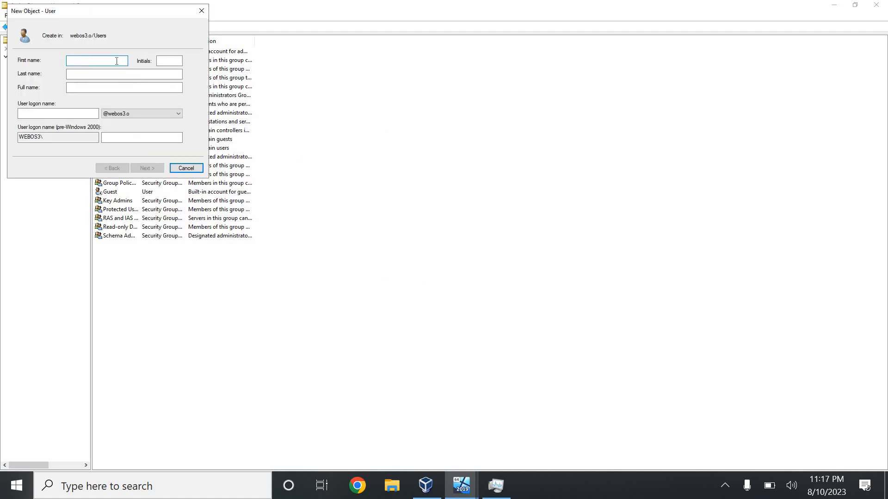
text(SCOM)
key(Tab)
key(Tab)
text(MSAA)
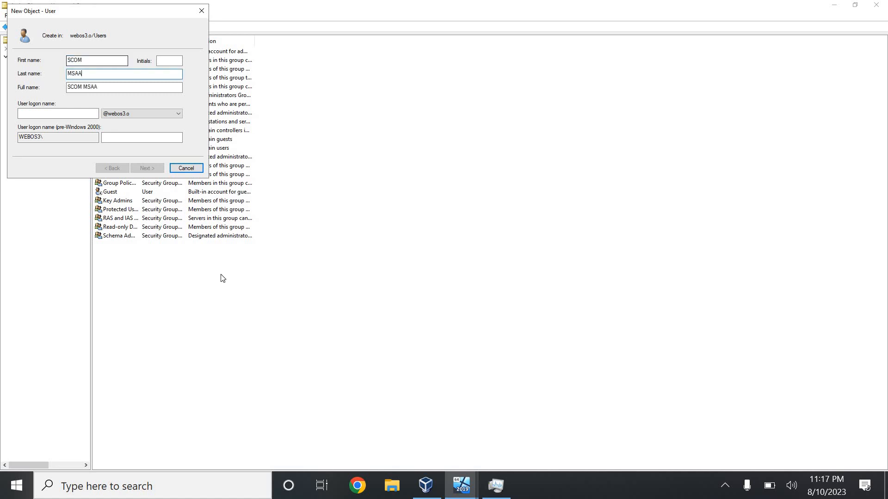
mouse_move(461, 485)
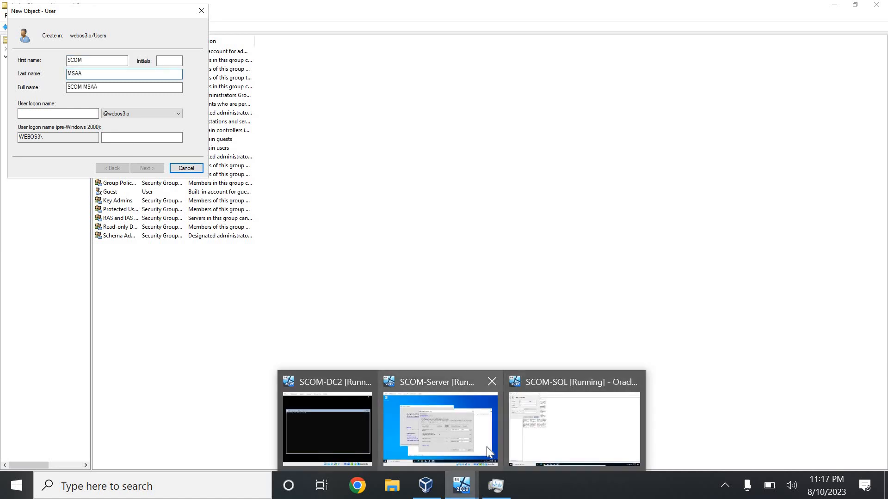
mouse_move(486, 447)
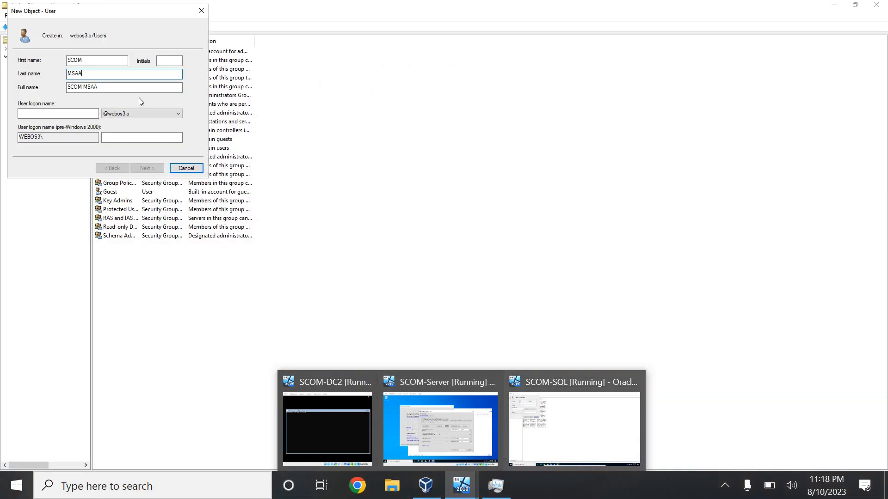
Step: Set the new user's logon name to scommsaa in the webos3.o domain and continue to the password settings
click(60, 118)
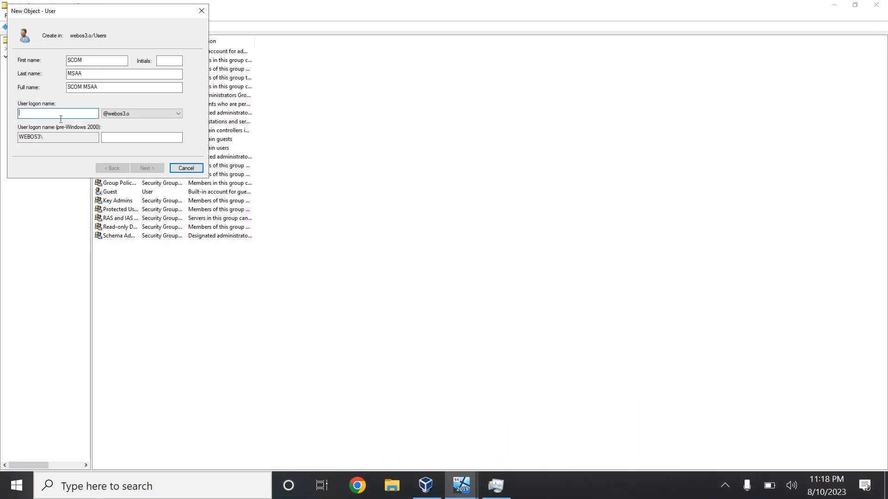
text(sc)
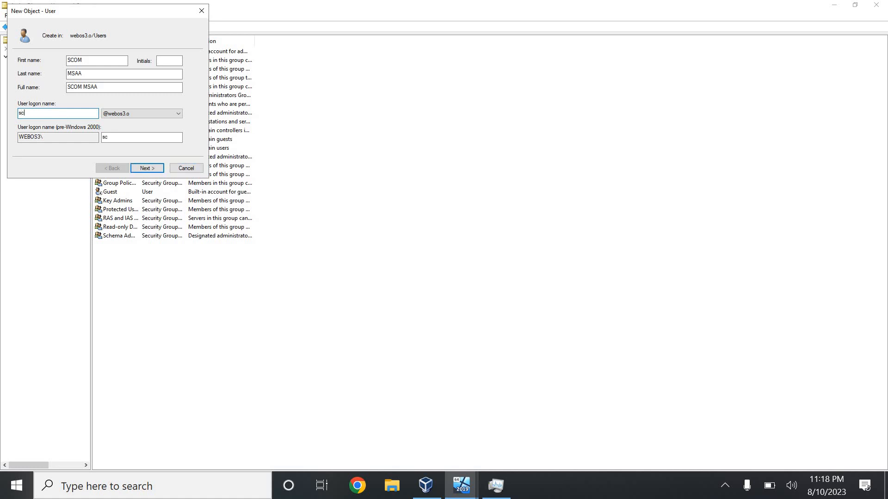
text(ommsaa)
key(Return)
Step: Enter and confirm the account password, turn off the password change at next logon, and set the password to never expire
text(*********)
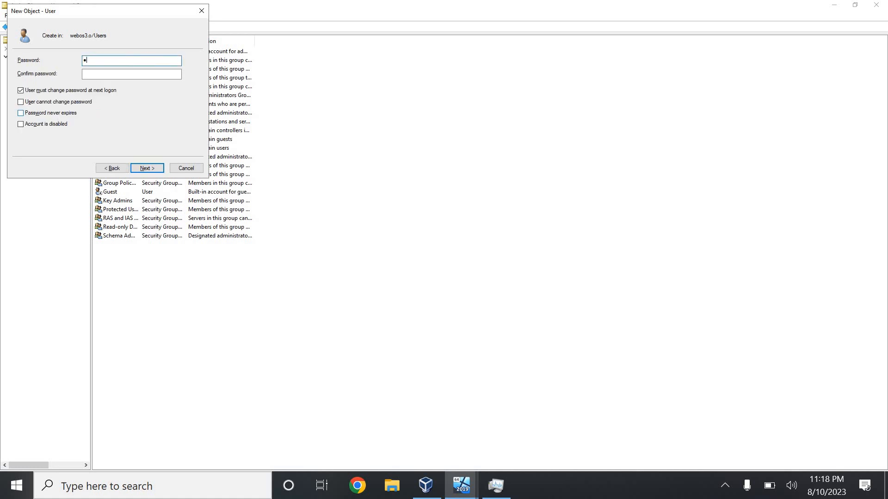
key(Tab)
text(*********)
key(Tab)
key(space)
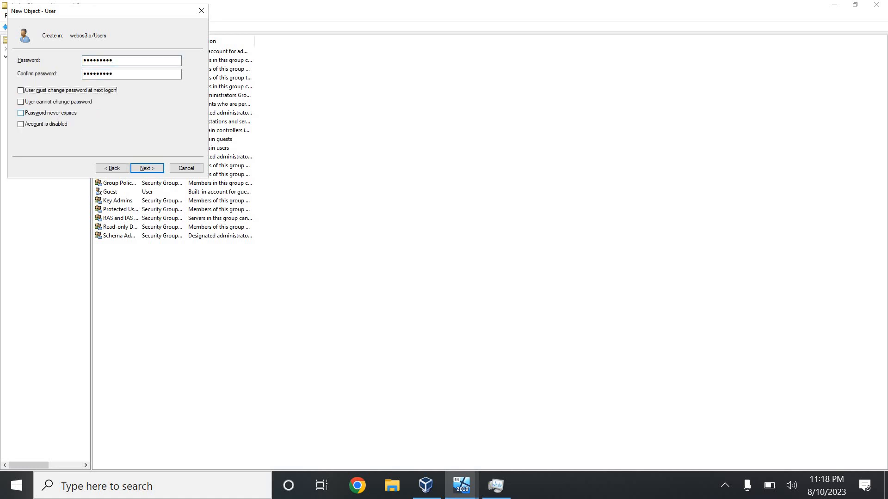
click(57, 115)
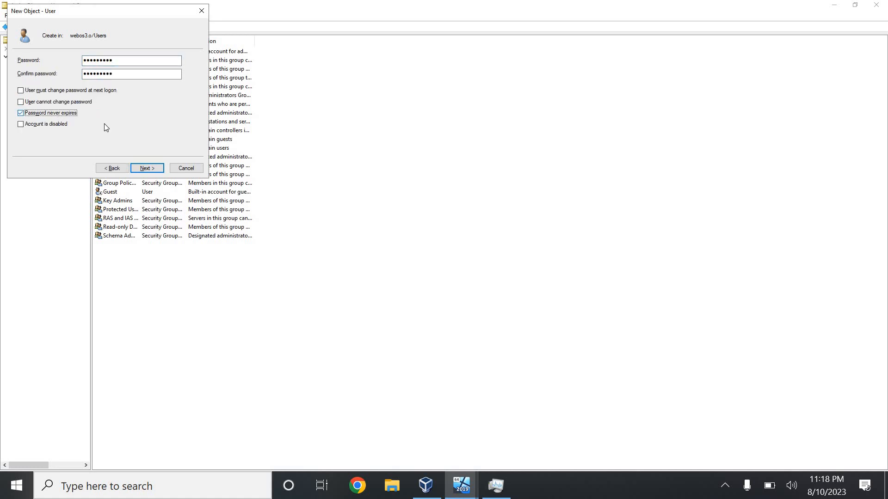
Step: Finish creating the SCOM MSAA user and start another user in the Users container with first name SCOM and last name SCCS
click(147, 168)
click(148, 168)
right_click(123, 252)
mouse_move(166, 281)
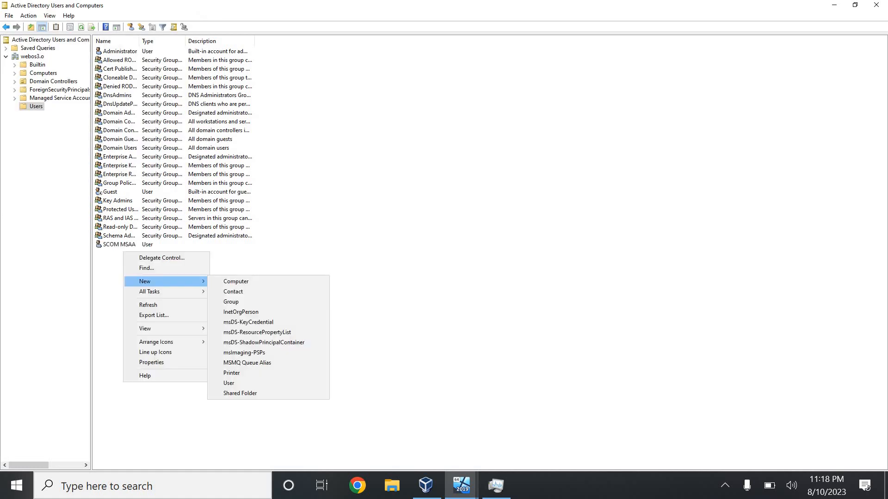
click(260, 384)
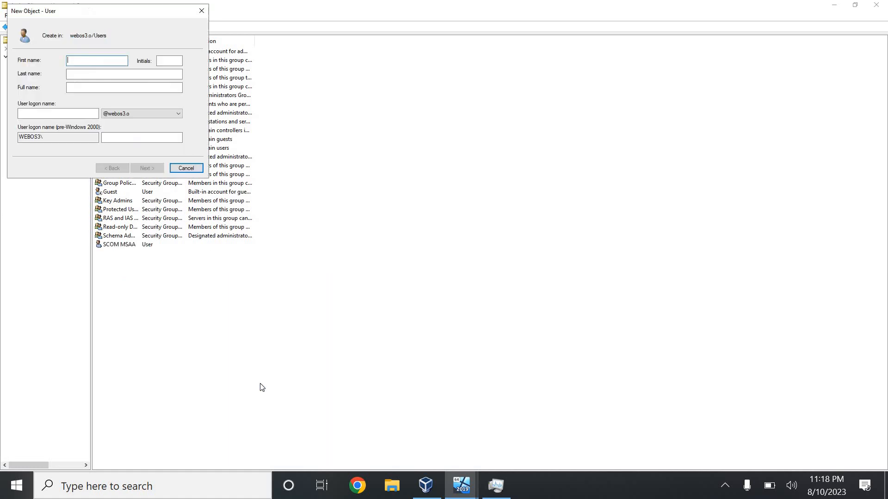
text(SCOM)
key(Tab)
key(Tab)
text(SCCS)
key(Tab)
key(Tab)
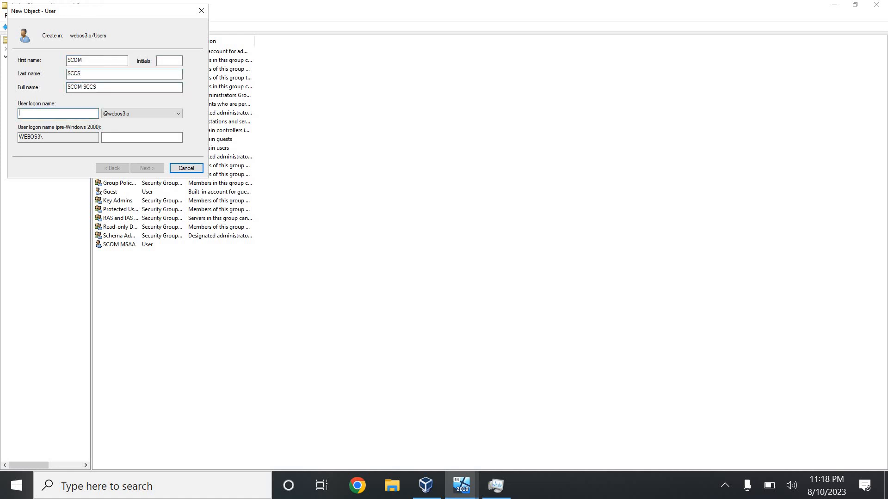
Step: Set the new user's logon name to scomsccs in the webos3.o domain and continue to the password settings
text(scom)
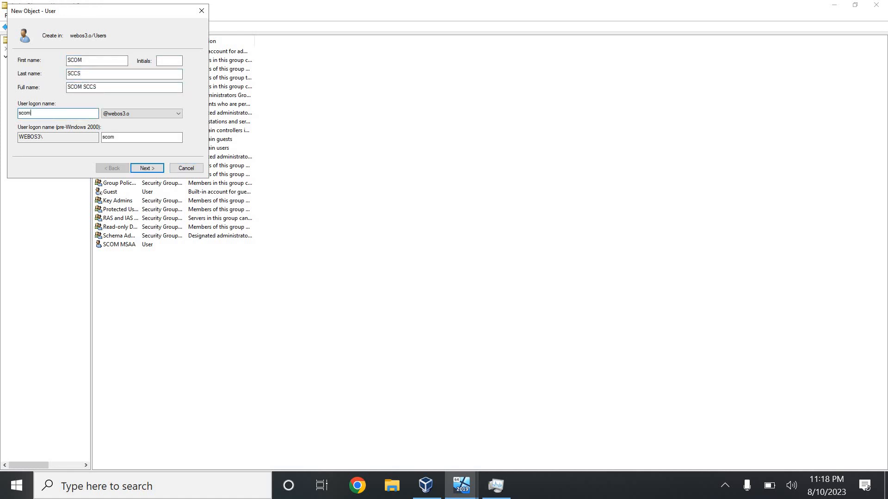
text(sccs)
key(Return)
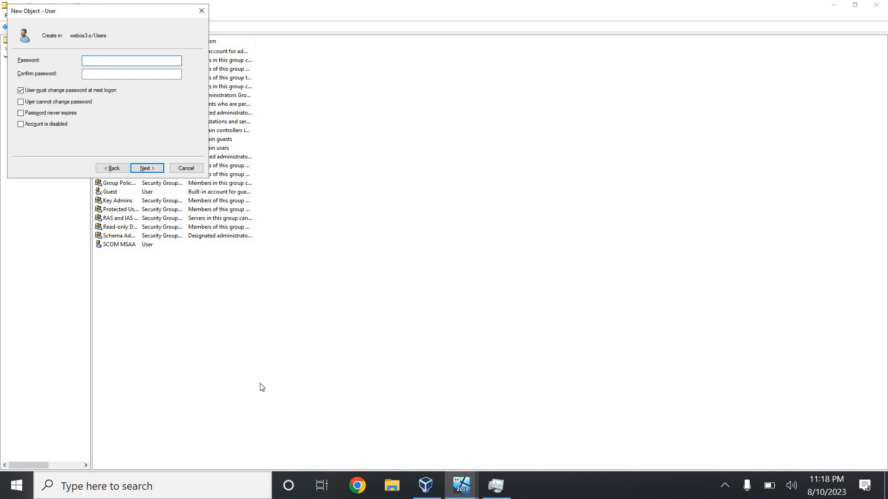
Step: Enter and confirm the account password, replace the forced change at next logon with a never-expiring password, and finish creating SCOM SCCS
text(•••••••••)
key(Tab)
text(•••••••••)
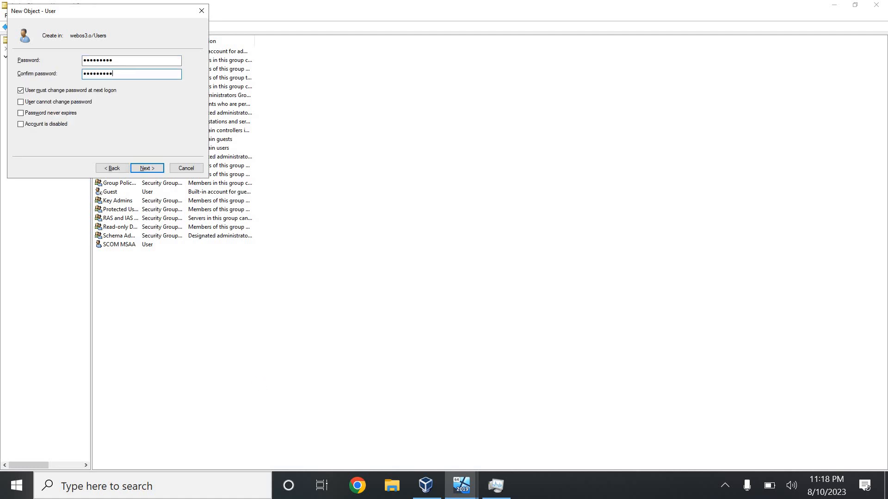
key(Tab)
key(space)
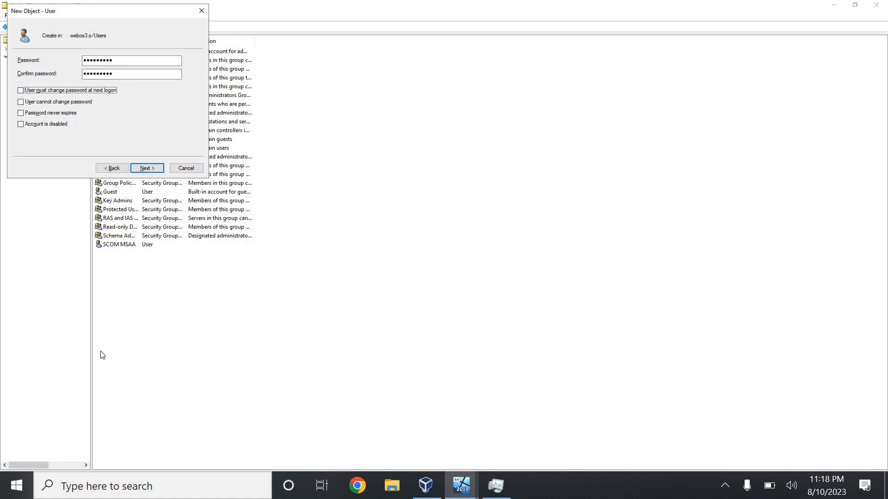
click(51, 113)
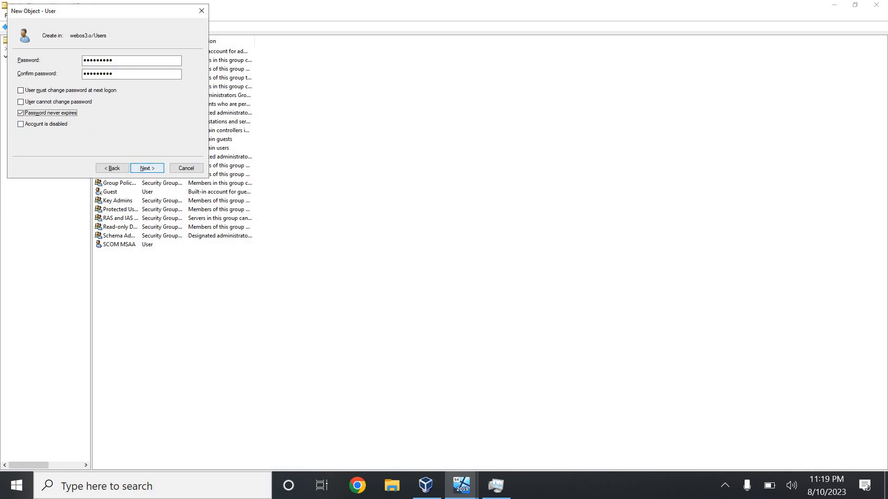
click(145, 167)
click(144, 166)
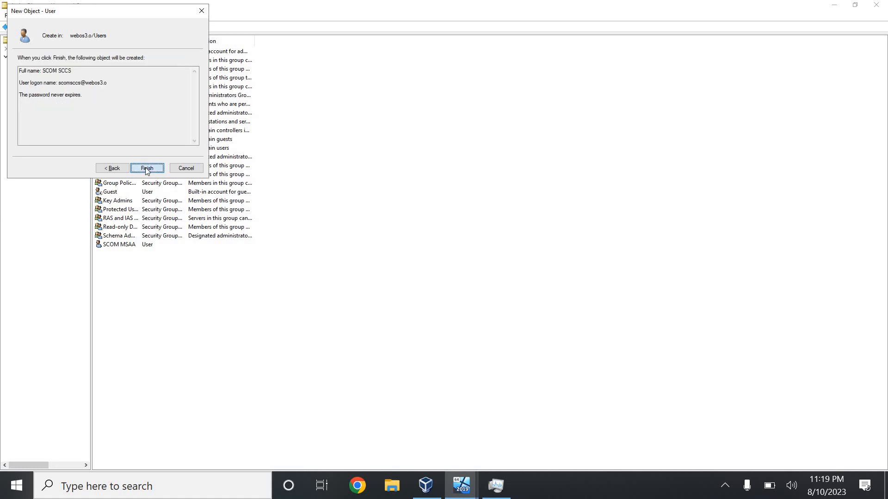
Step: Start another new user in the Users container with first name SCOM and last name DRA
right_click(159, 291)
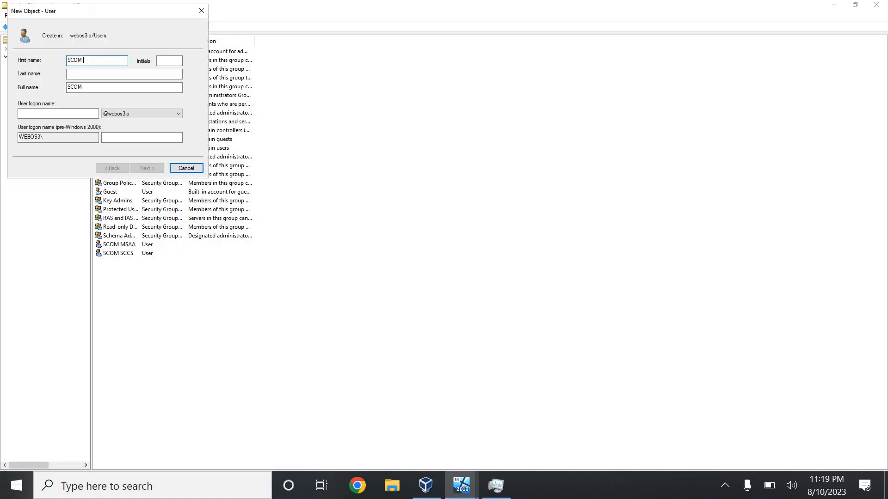
key(Tab)
key(Tab)
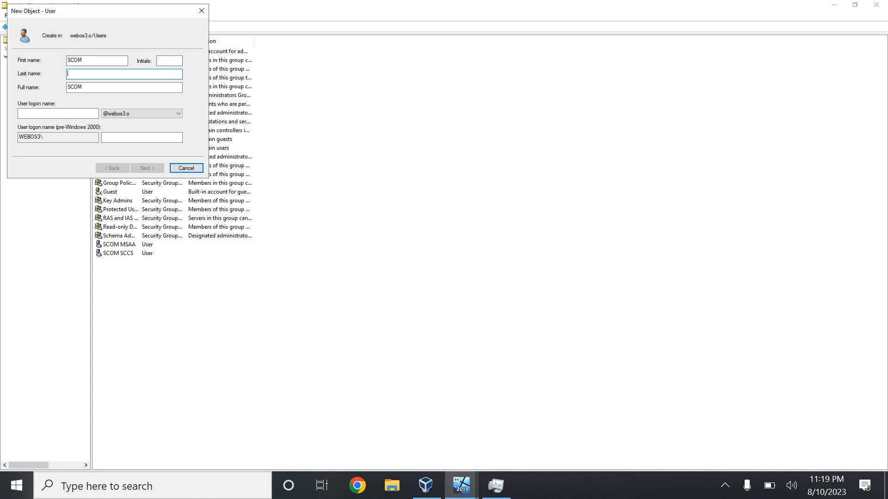
text(DR)
key(Tab)
key(Tab)
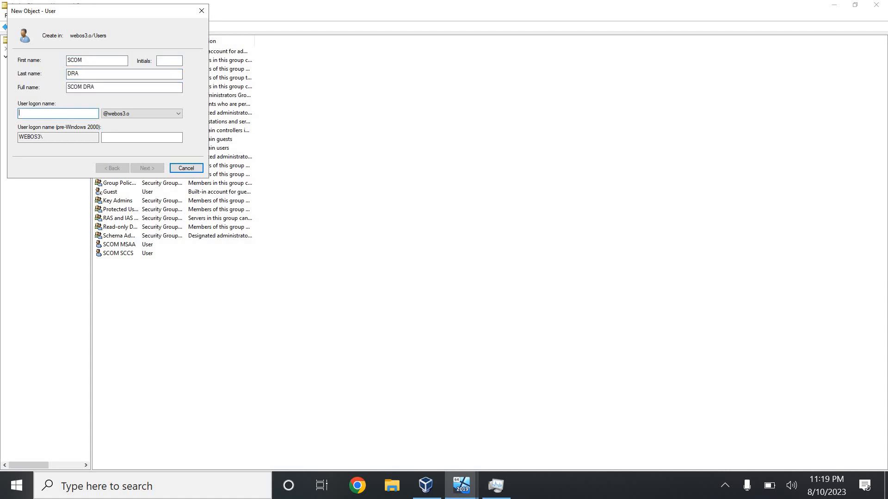
Step: Set the SCOM DRA user's logon name to scomdra and enter the account password to create the account
text(sco)
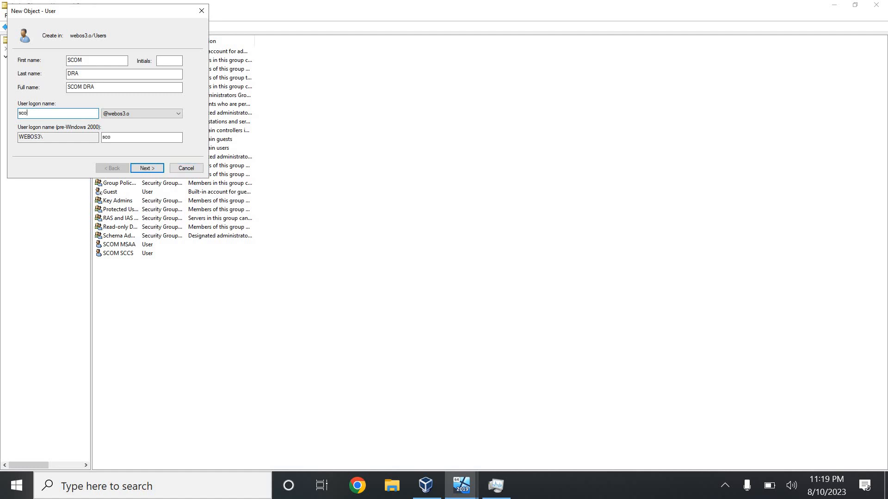
text(mdra)
key(Return)
text(••••)
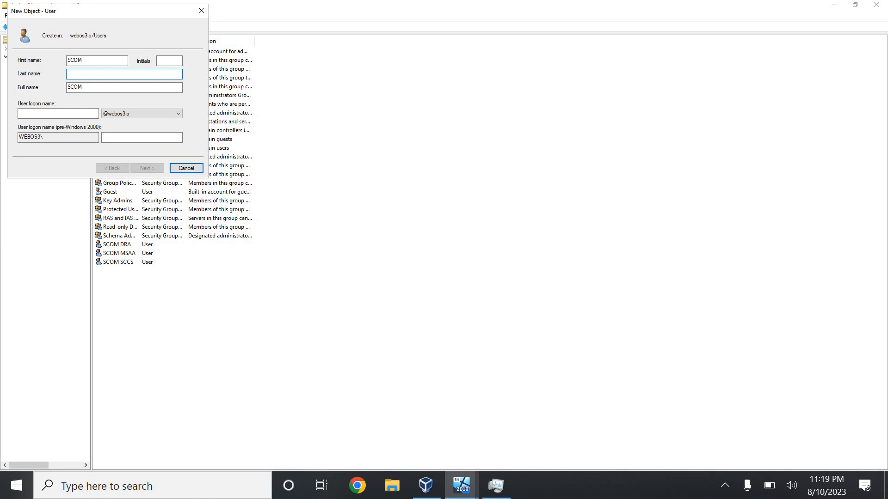
Step: Create the user SCOM DWA with last name DWA and logon name scomdwa in the webos3.o domain
text(DWA)
key(Tab)
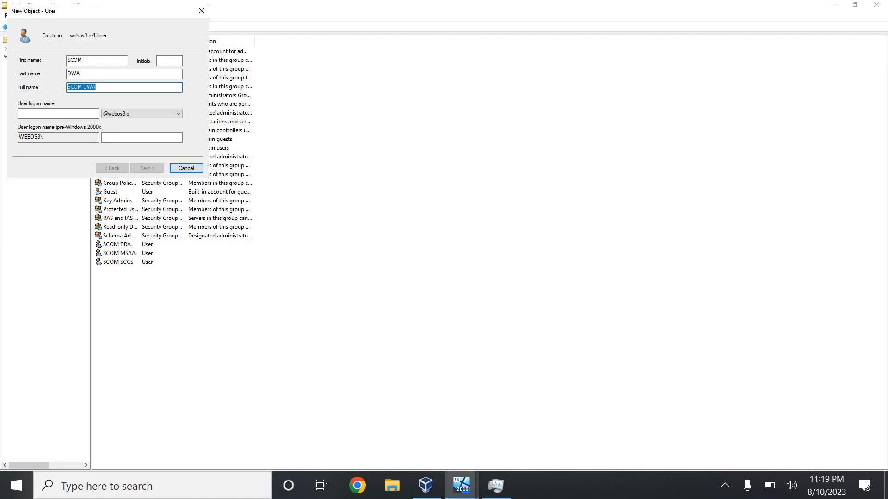
key(Tab)
text(s)
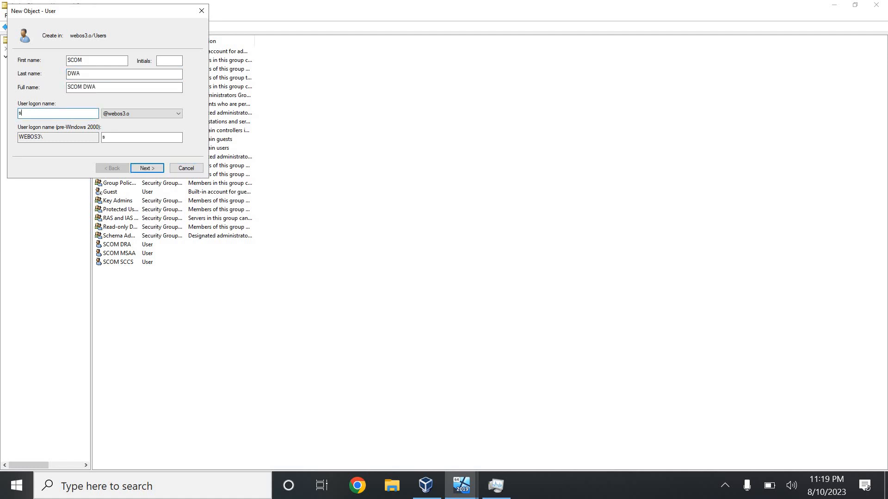
text(comdwa)
key(Return)
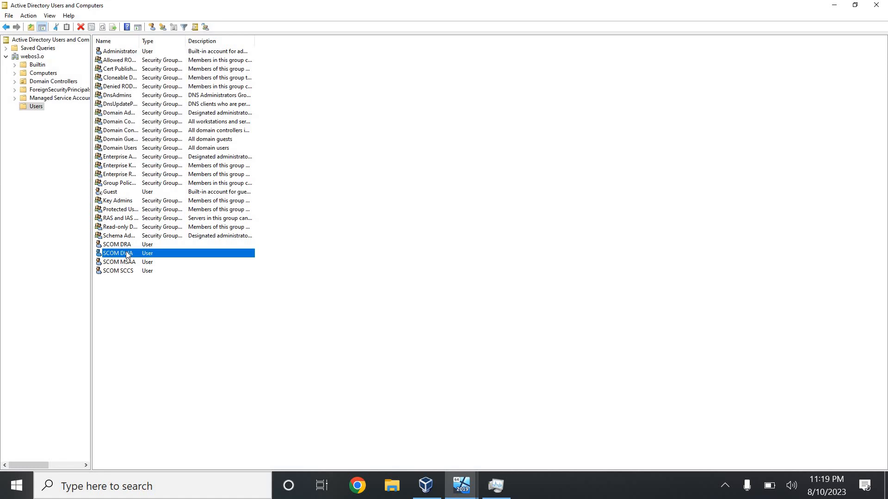
Step: Create a global security group named SCOMMGMTUsers in the Users container
right_click(139, 298)
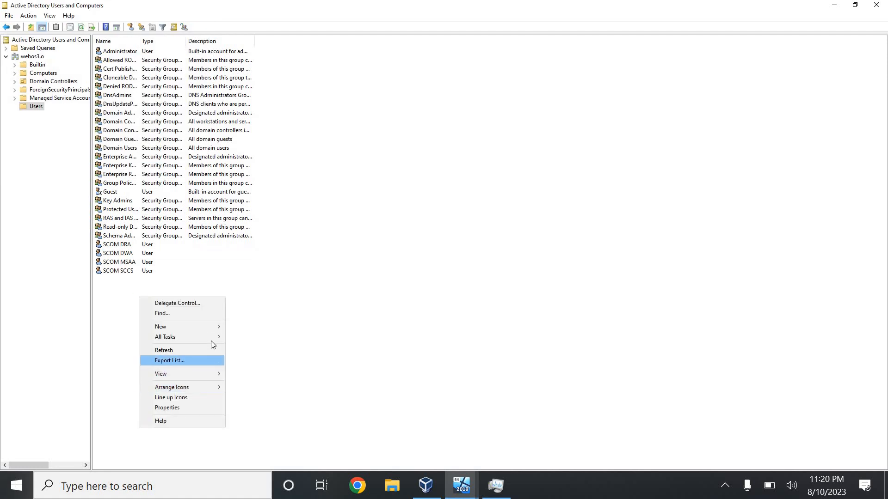
mouse_move(213, 326)
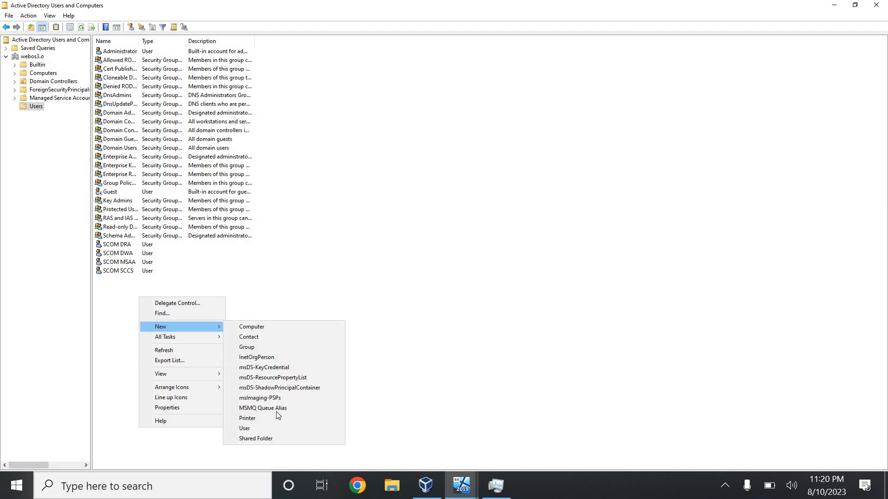
click(260, 347)
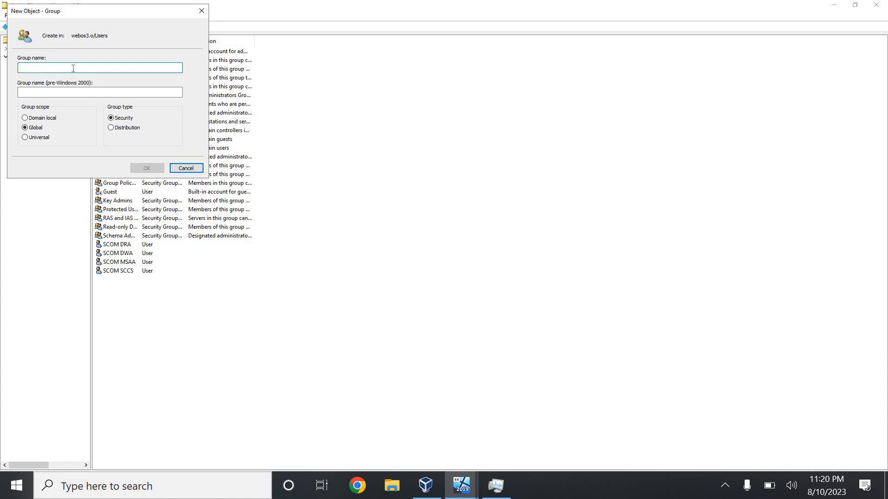
text(SC)
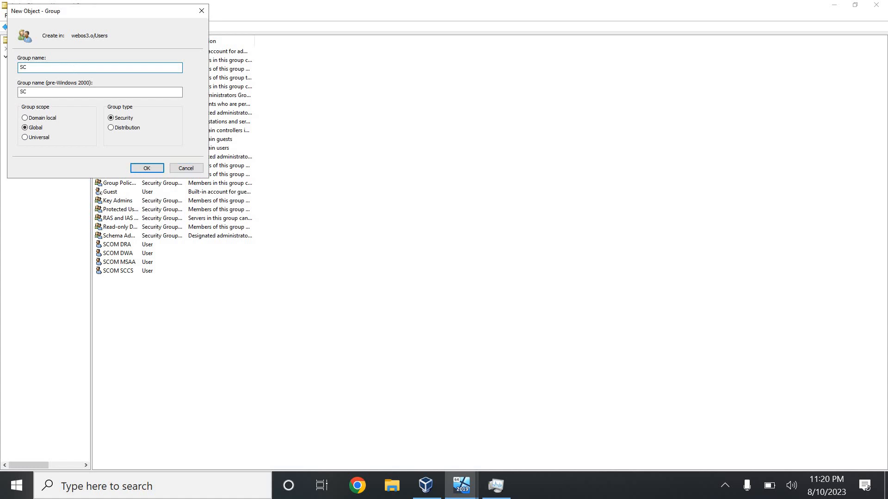
text(OMMGMTUsers)
click(145, 168)
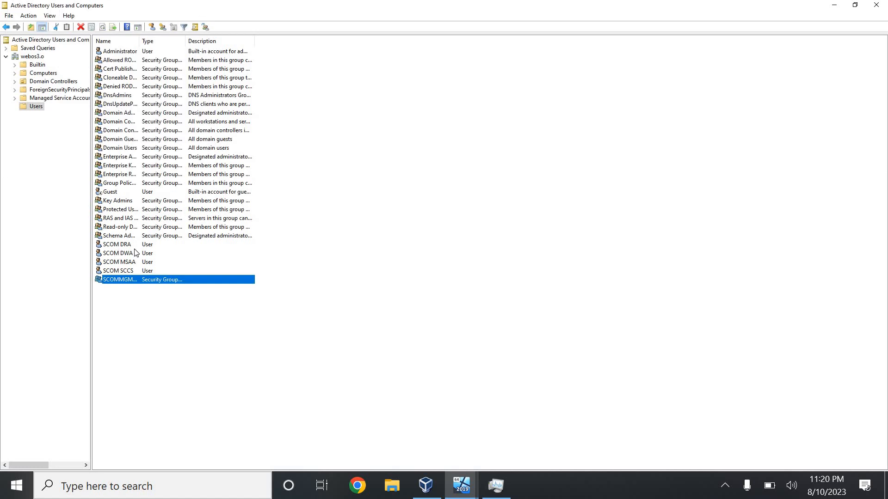
Step: Add the users SCOM DRA, SCOM DWA, SCOM MSAA and SCOM SCCS to the SCOMMGMTUsers group
click(133, 246)
shift+click(128, 271)
right_click(128, 258)
click(165, 262)
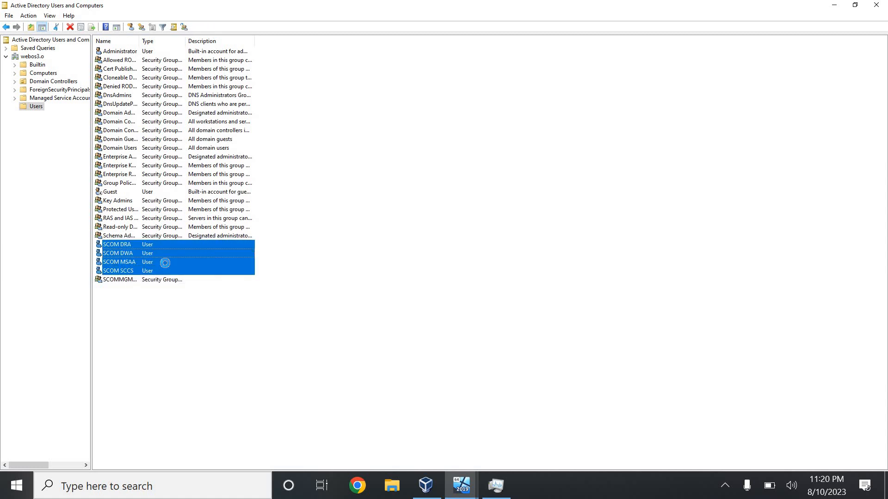
text(scom)
key(Return)
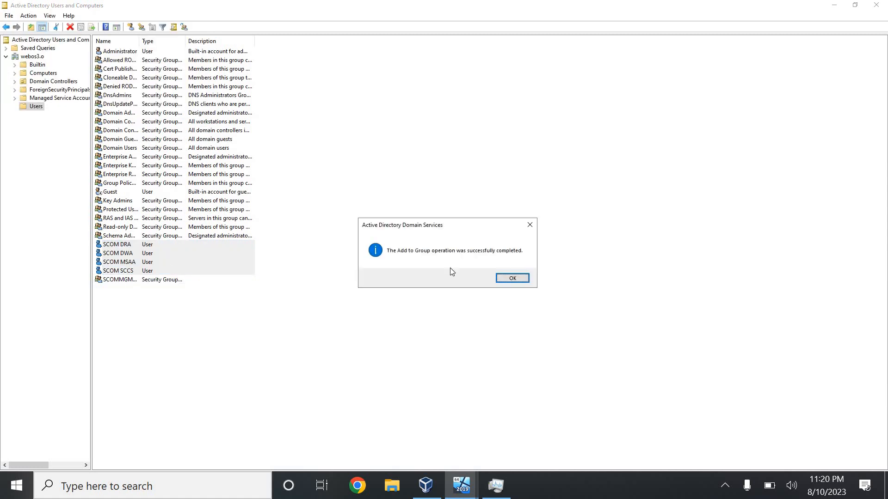
click(512, 278)
Step: Make the SCOMMGMTUsers group a member of the Domain Admins group and save its properties
double_click(121, 279)
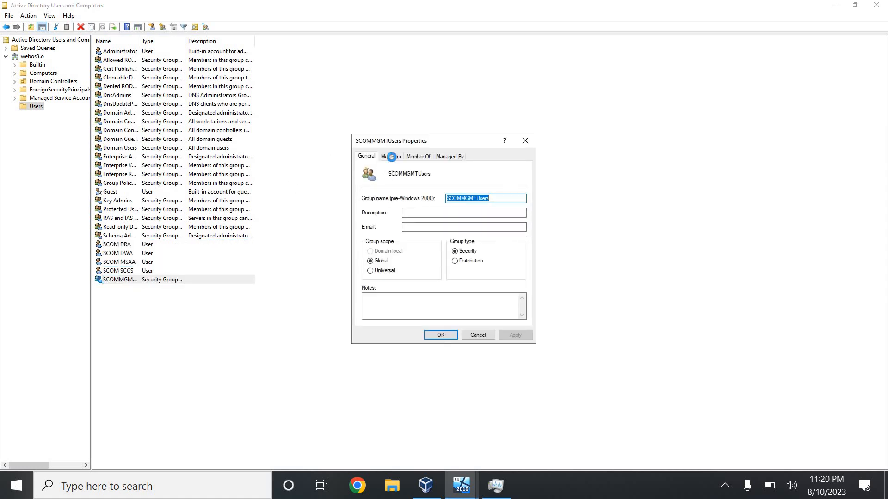
click(390, 156)
click(418, 156)
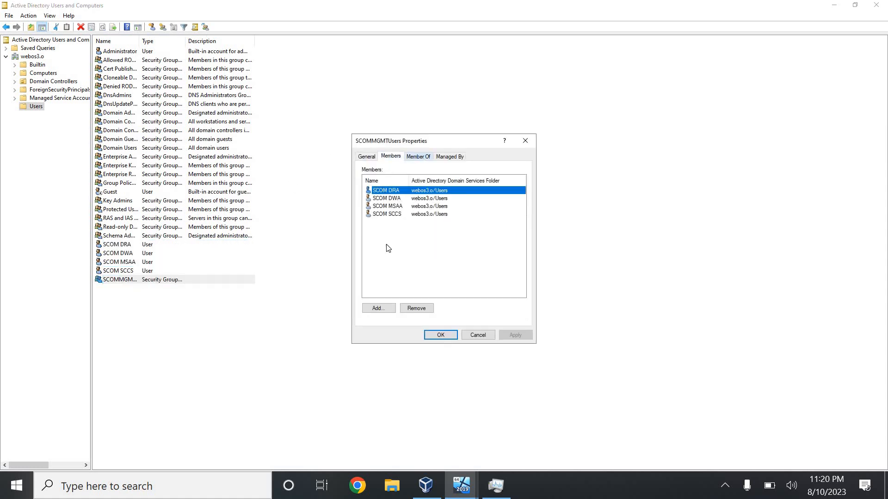
click(378, 268)
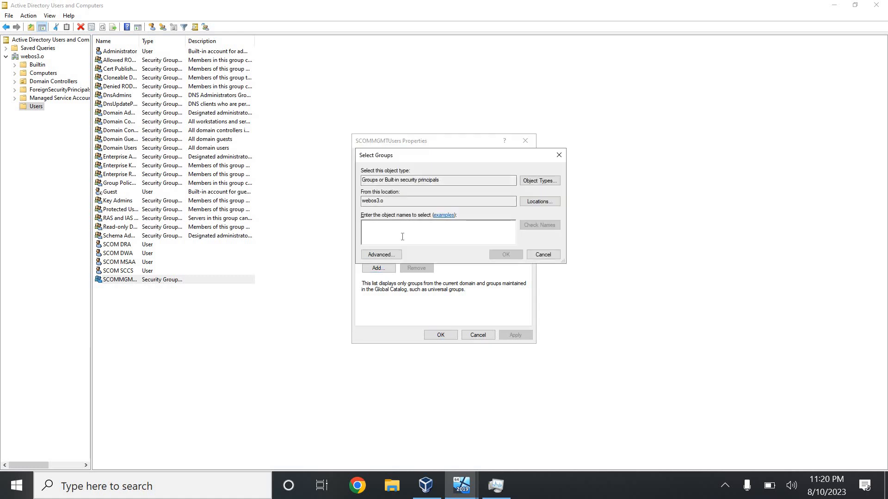
text(domain a)
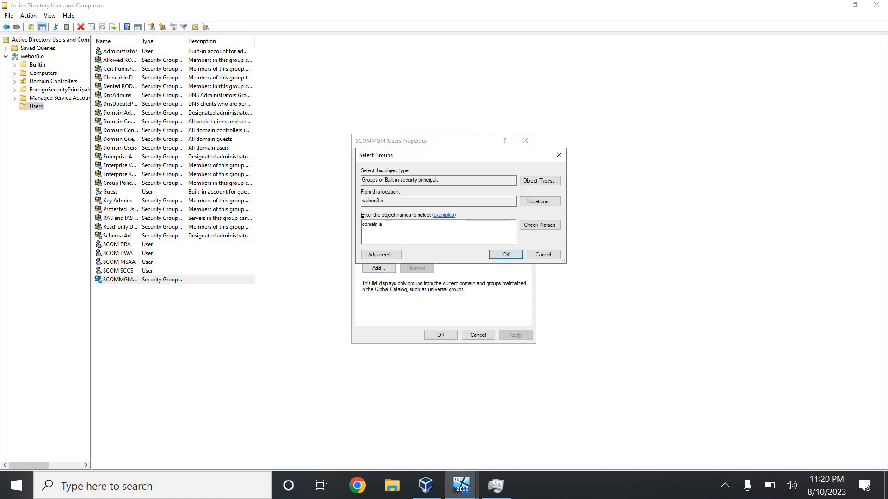
text(dmins)
key(Return)
click(440, 337)
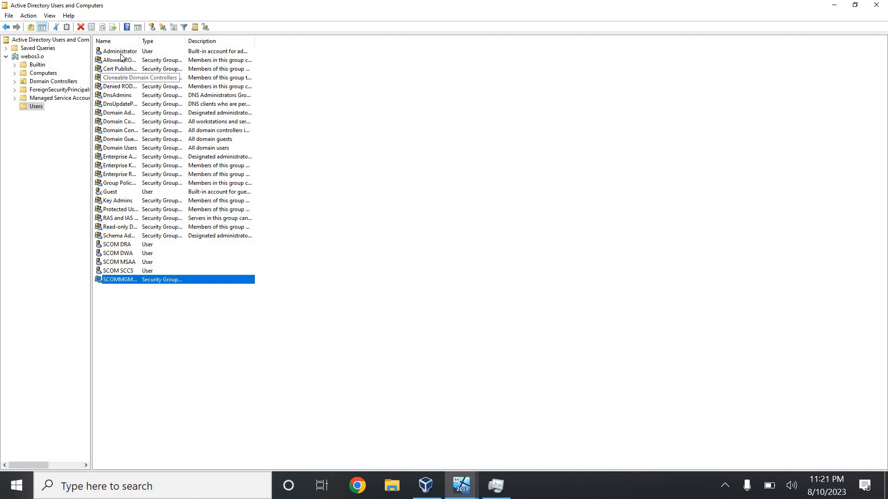
Step: Check the member list of the Domain Admins group, widening the name column to read the full names
click(123, 113)
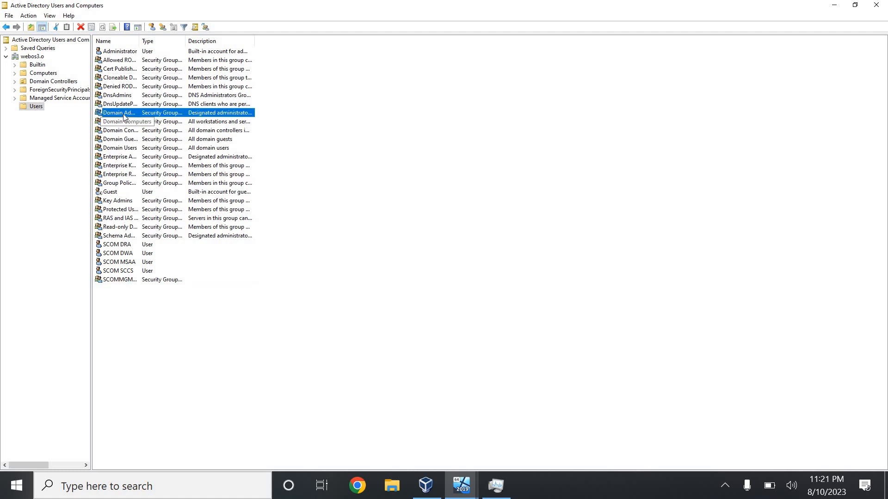
double_click(122, 113)
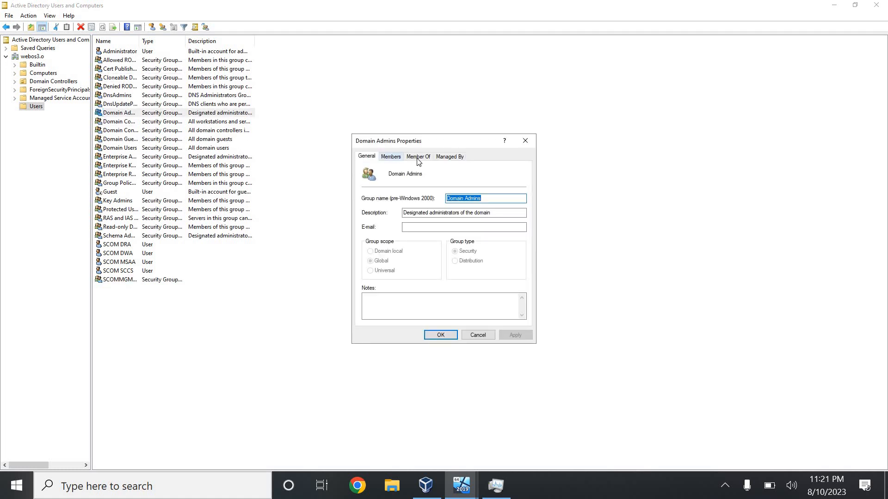
click(391, 157)
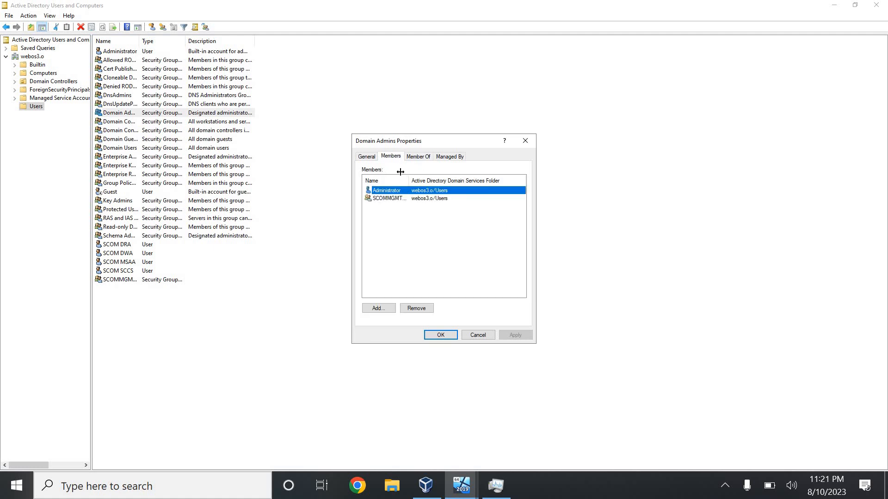
drag(408, 181, 423, 181)
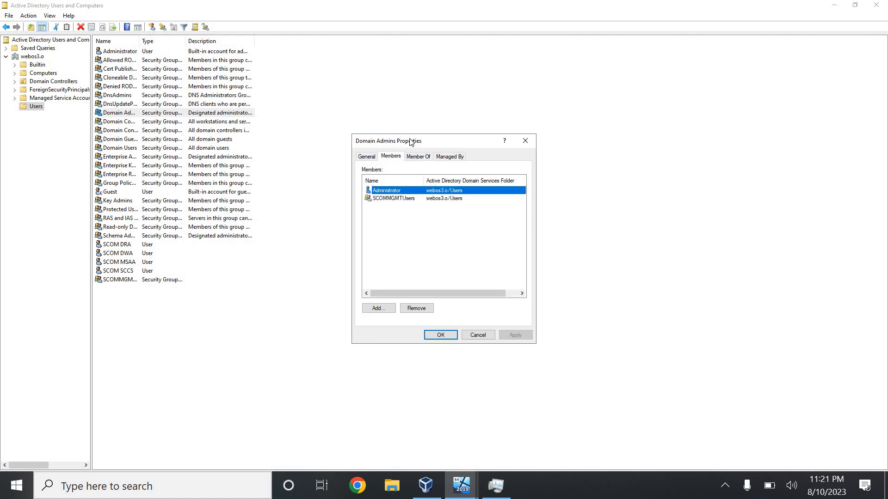
click(440, 334)
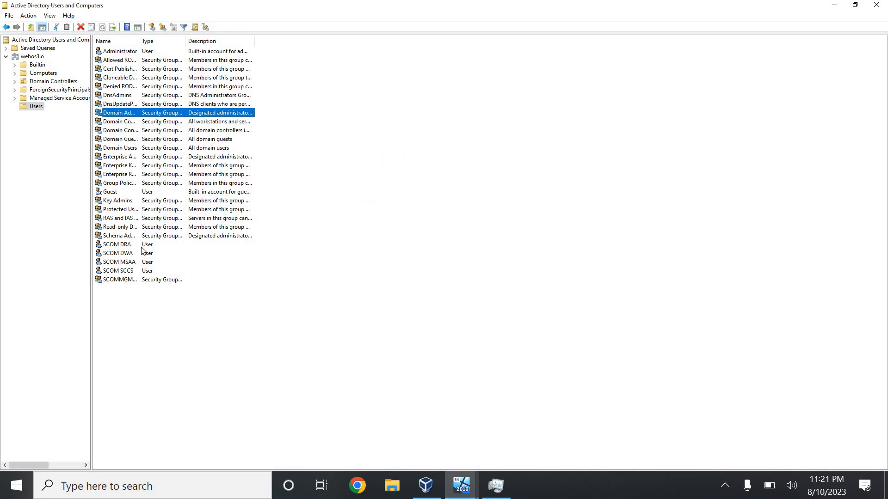
Step: Switch back to the virtual machine showing the Operations Manager Setup accounts configuration page
mouse_move(462, 485)
click(454, 437)
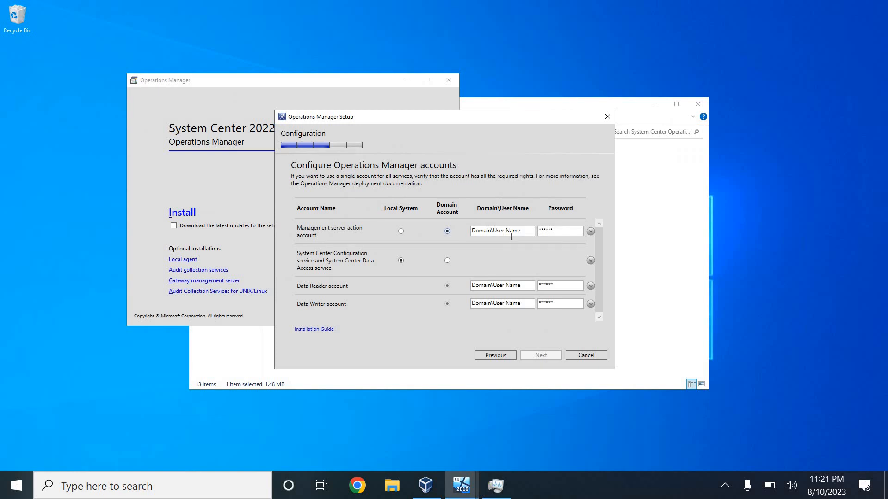
Step: Set the Management server action account to the domain user webos3\scommsaa and enter its account password
click(511, 237)
text(w)
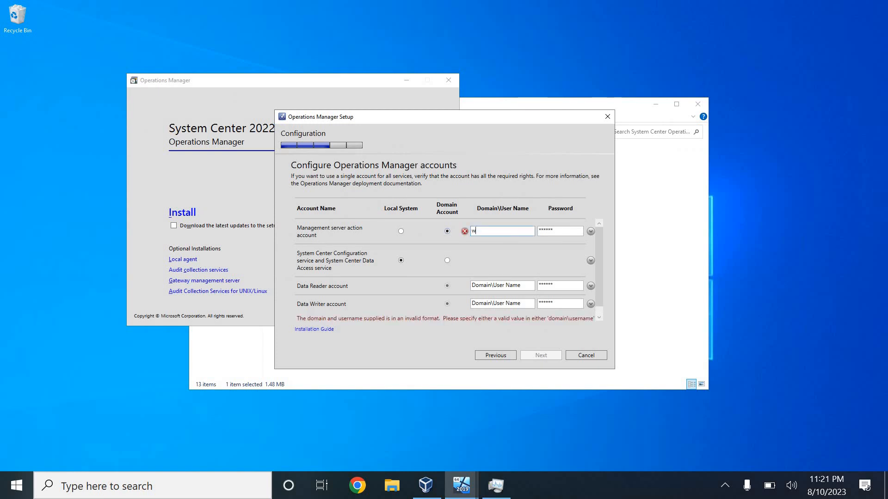
text(ebos3\scommsaa)
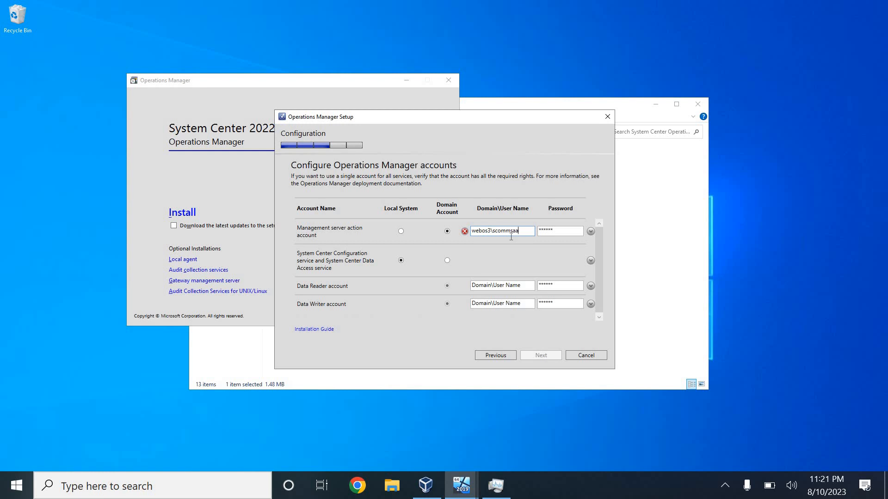
key(Tab)
text(•••)
key(BackSpace)
key(BackSpace)
key(BackSpace)
text(•••••••••)
key(Tab)
key(Tab)
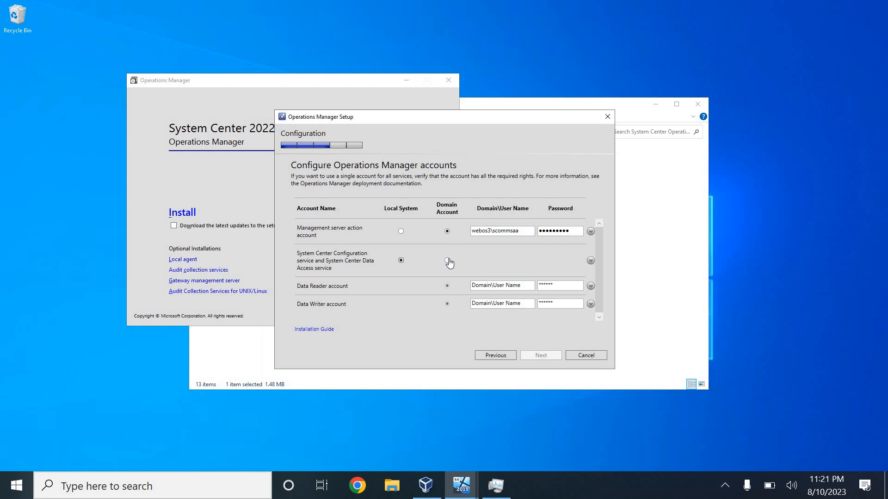
Step: Switch the System Center Configuration and Data Access service to a domain account, using webos3\scomsccs and its account password
click(447, 261)
click(498, 264)
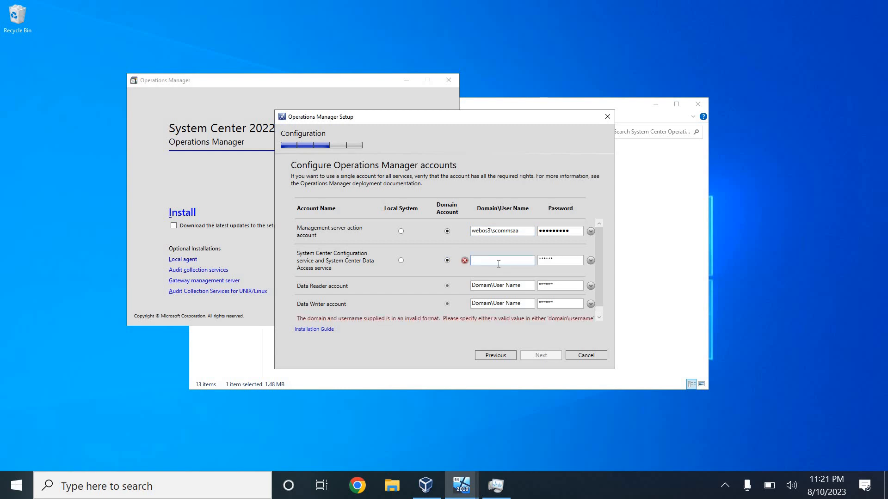
text(webos3\s)
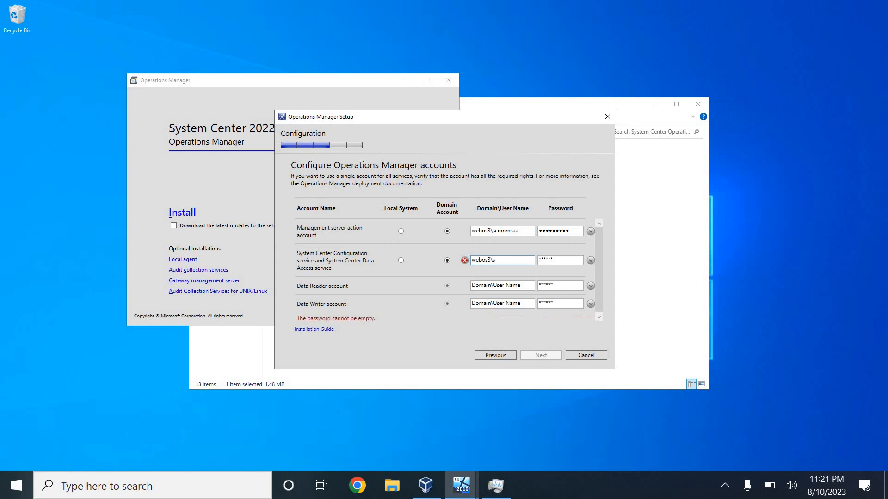
text(comsccs)
key(Tab)
text(*****)
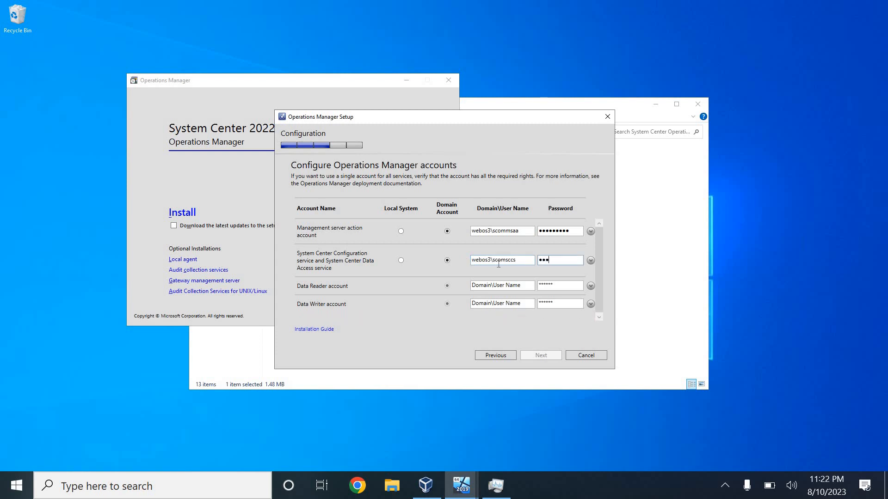
text(****)
Step: Set the Data Reader account to webos3\scomdra and enter its account password
click(501, 288)
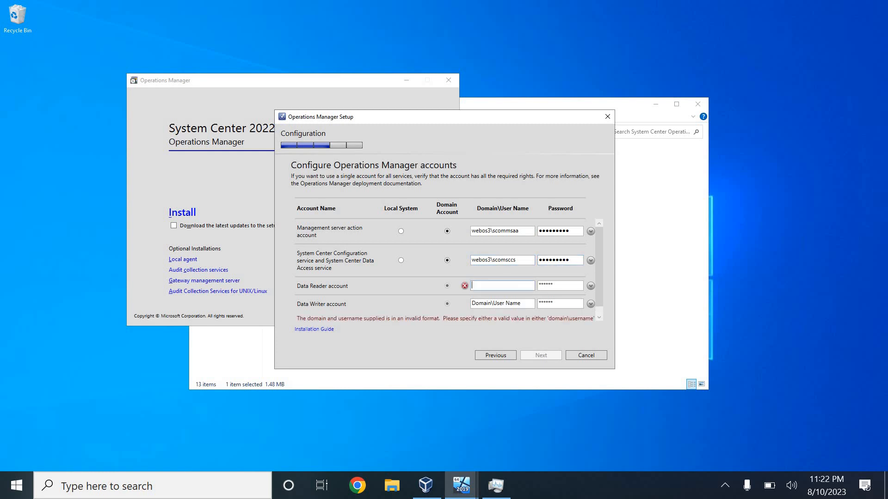
text(webos3\scomdra)
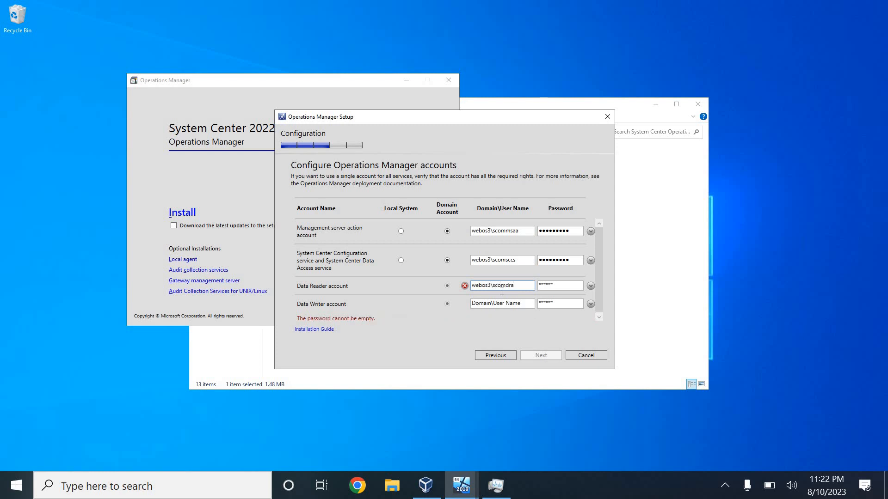
key(Tab)
text(********)
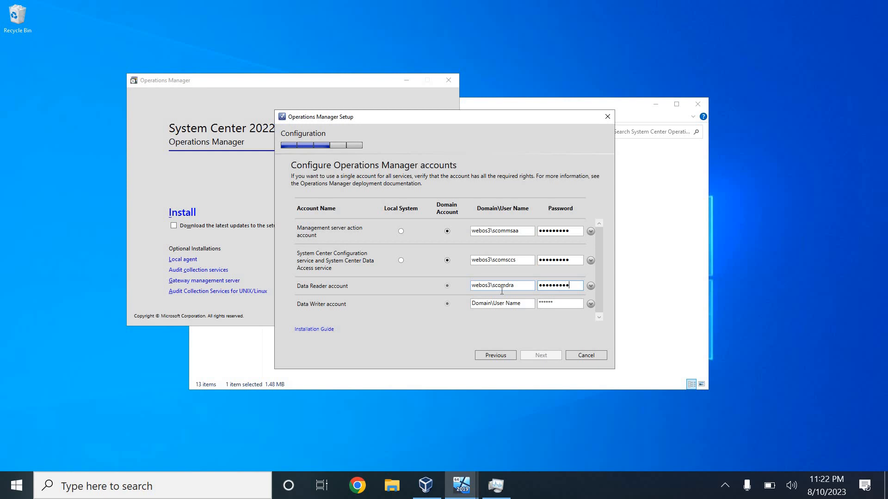
Step: Set the Data Writer account to webos3\scomdwa with its account password and submit the accounts configuration
key(Tab)
key(Tab)
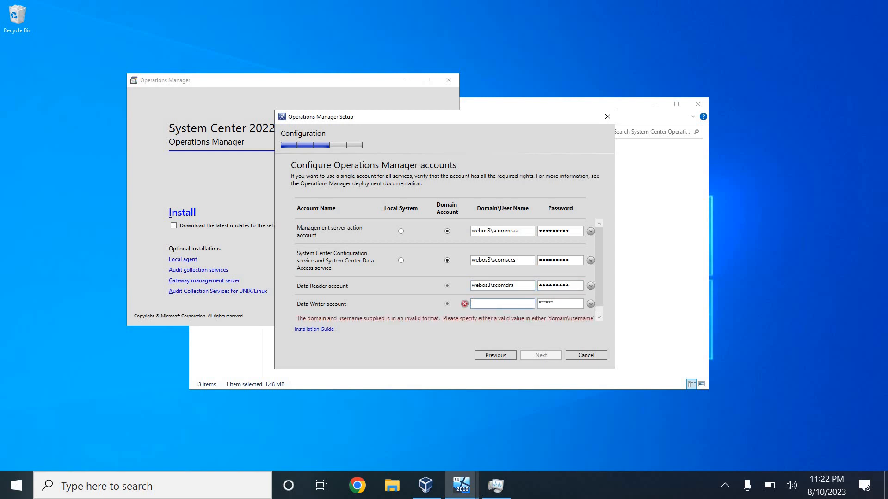
text(webos3\scom)
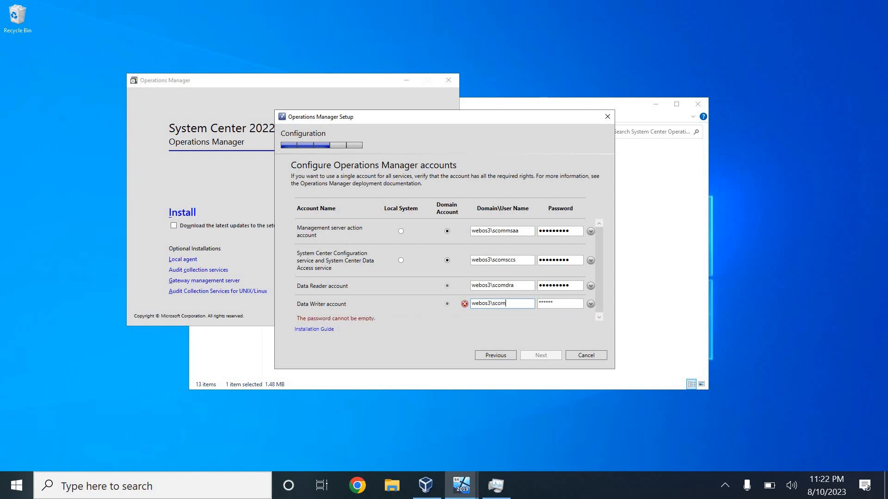
text(dwa)
key(Tab)
text(•••••••••)
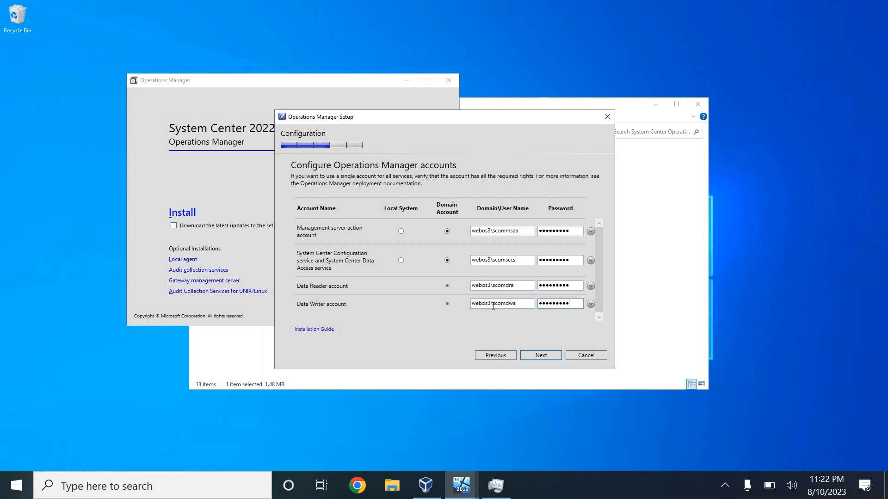
click(533, 353)
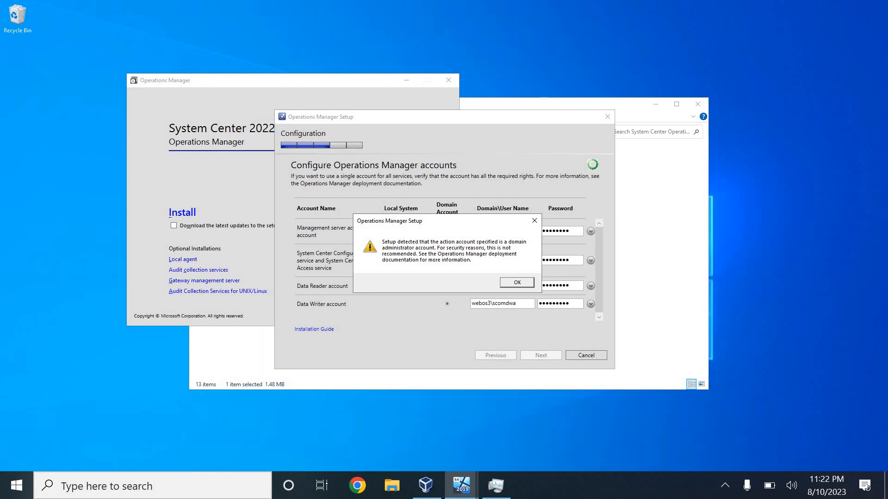
click(515, 283)
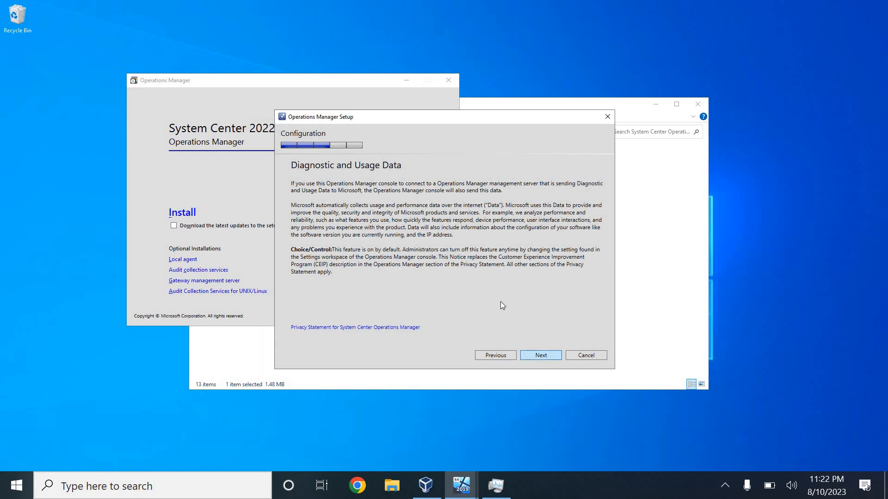
Step: Accept the diagnostic data notice, set Microsoft Update to Off, and run the installation from the summary
key(Return)
click(318, 243)
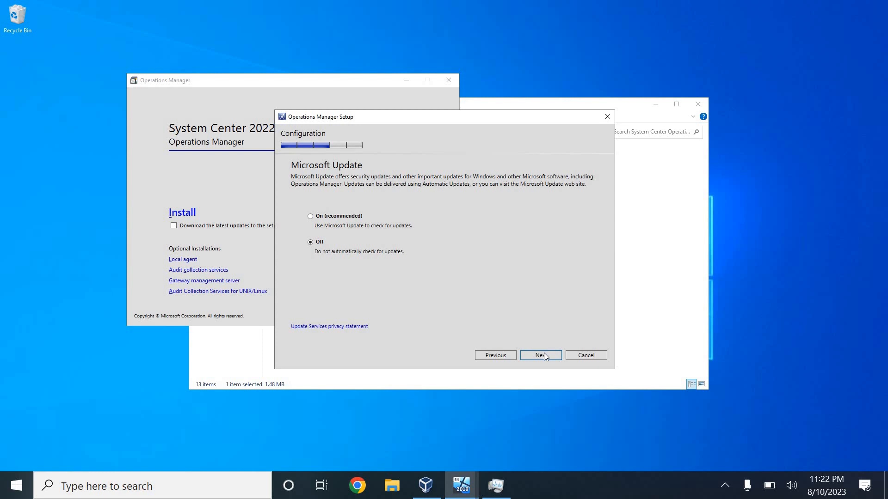
click(541, 355)
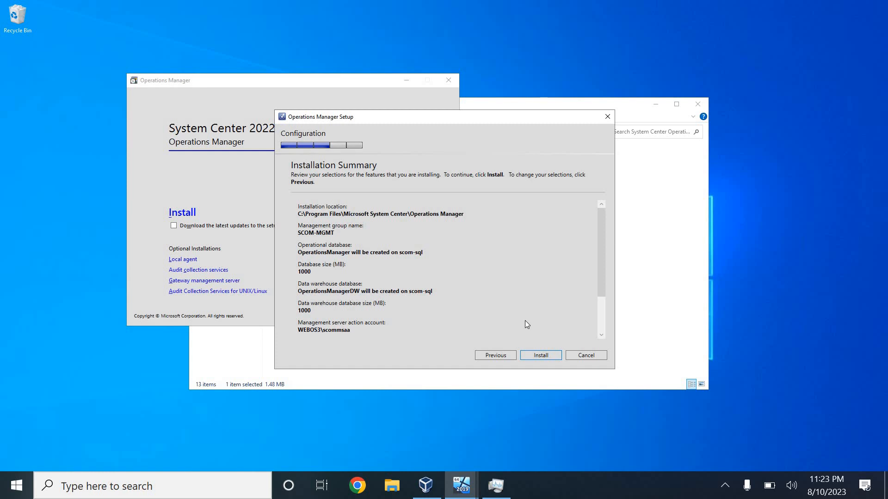
click(541, 356)
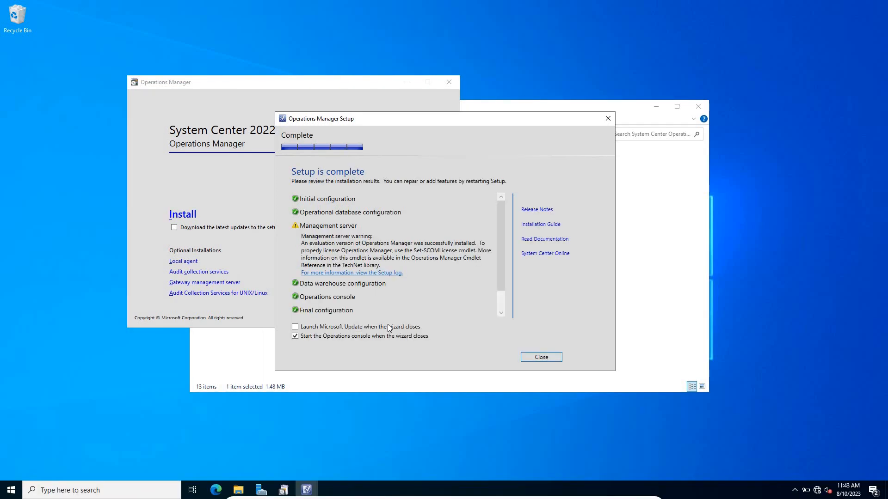
mouse_move(501, 220)
mouse_down()
mouse_move(501, 236)
mouse_move(500, 217)
mouse_up()
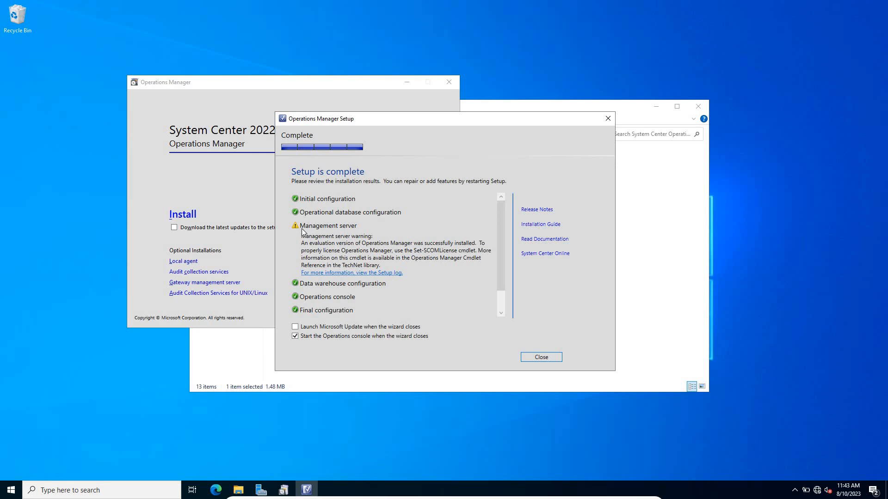